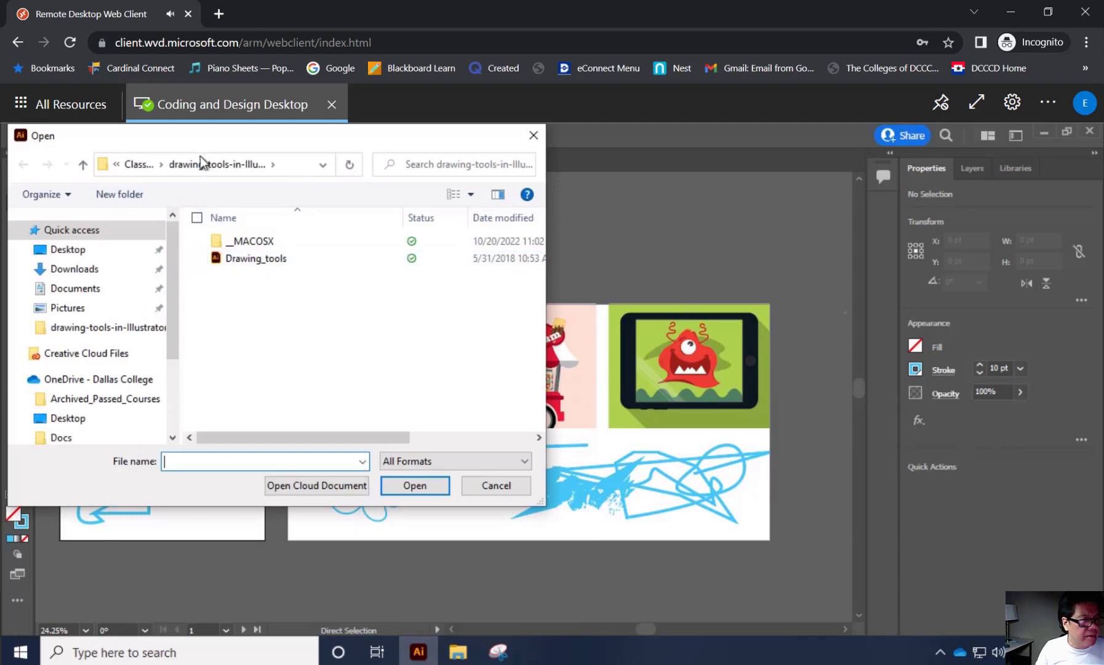
Browse to the ClassEx4 folder and check the Word exercise document for the name of the required zip file.
{"action": "left_click", "coordinate": [138, 165]}
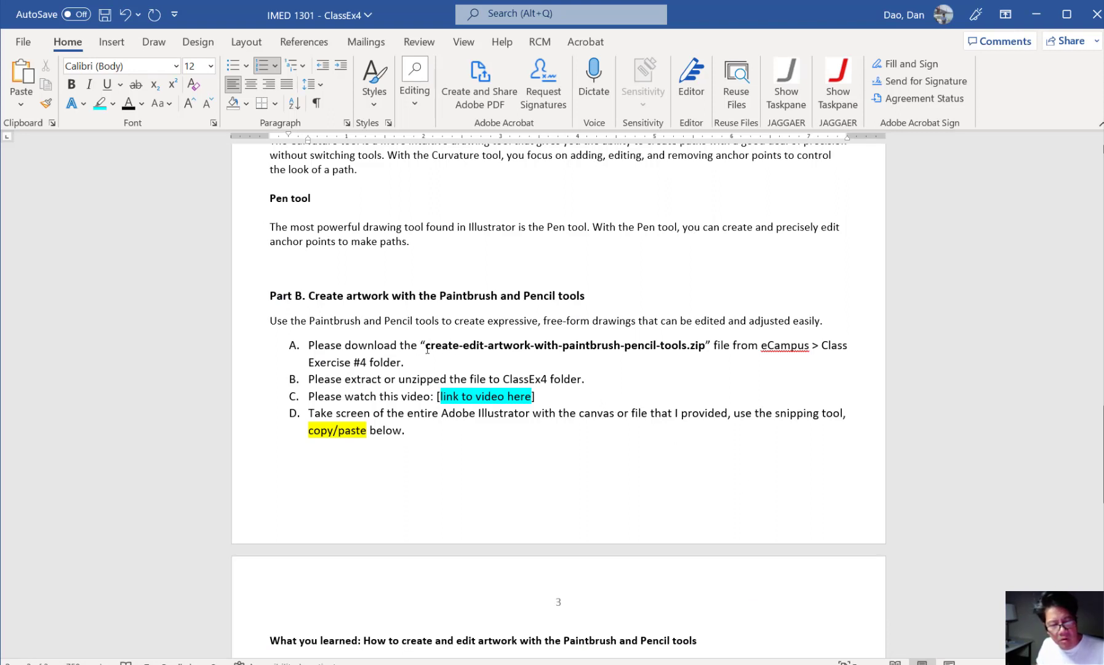
{"action": "left_click_drag", "start_coordinate": [426, 346], "coordinate": [705, 349]}
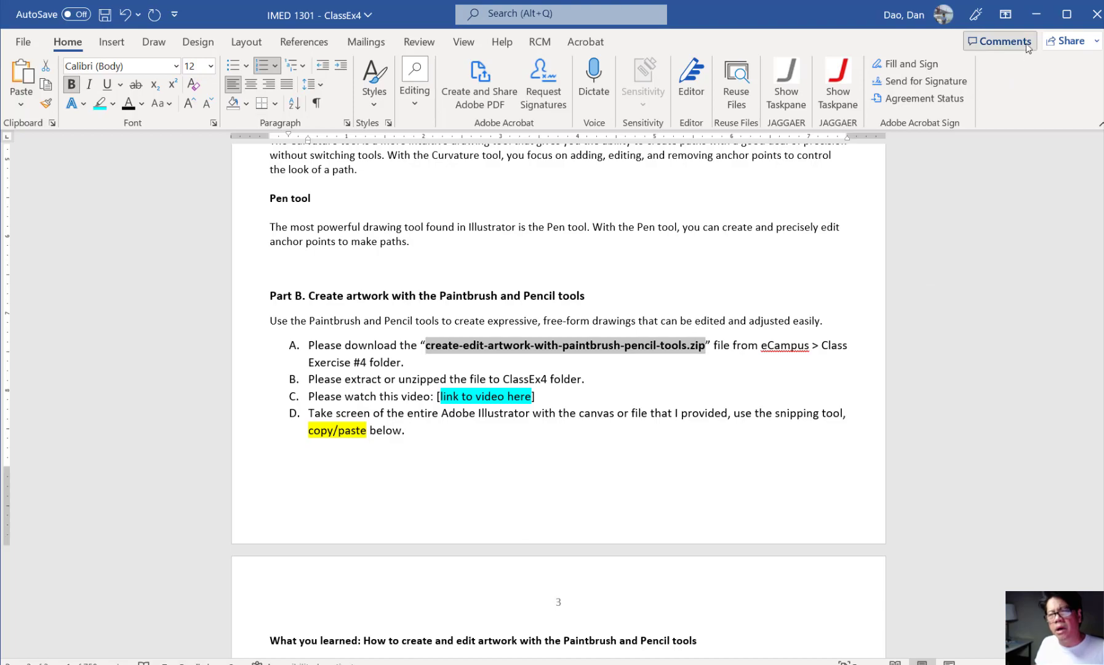
{"action": "left_click", "coordinate": [1036, 15]}
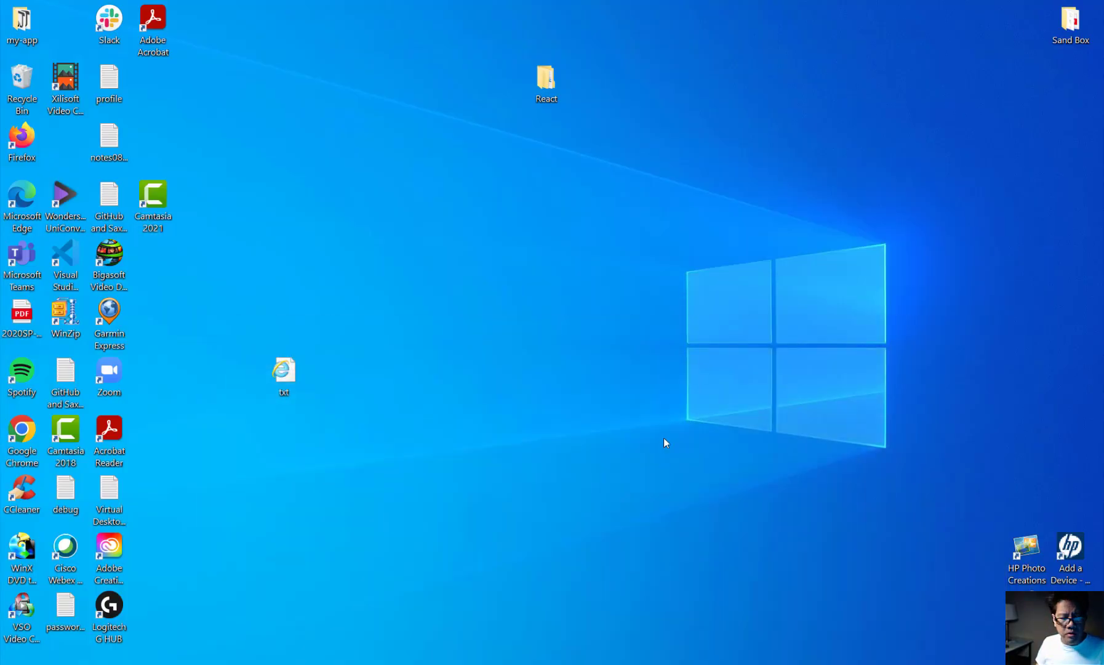
{"action": "mouse_move", "coordinate": [381, 664]}
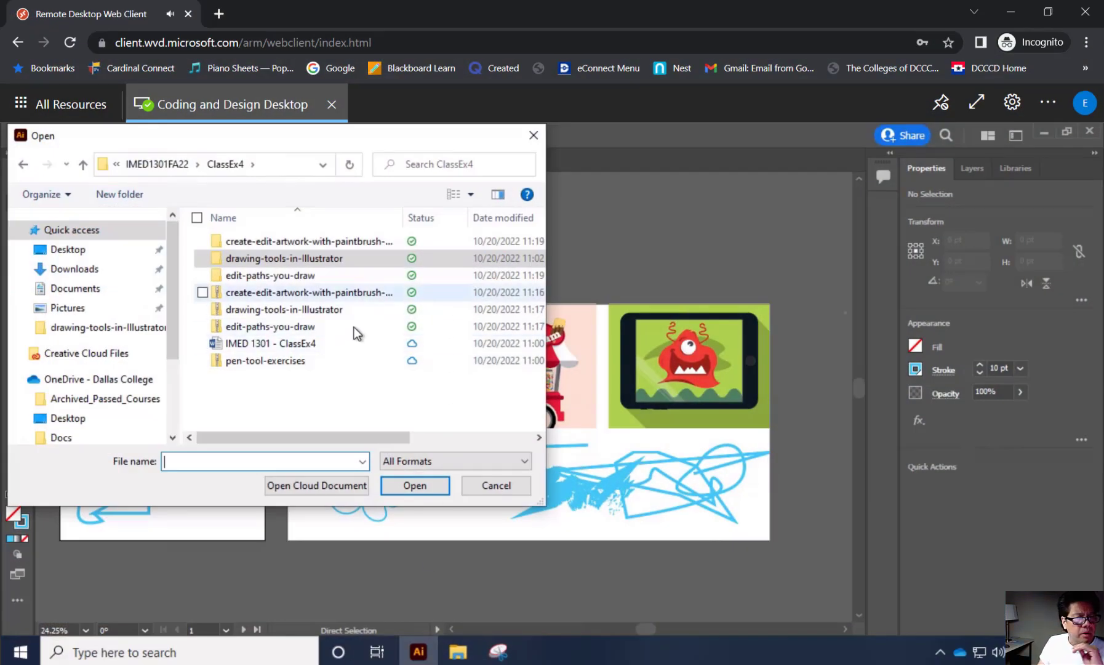
{"action": "left_click", "coordinate": [290, 241]}
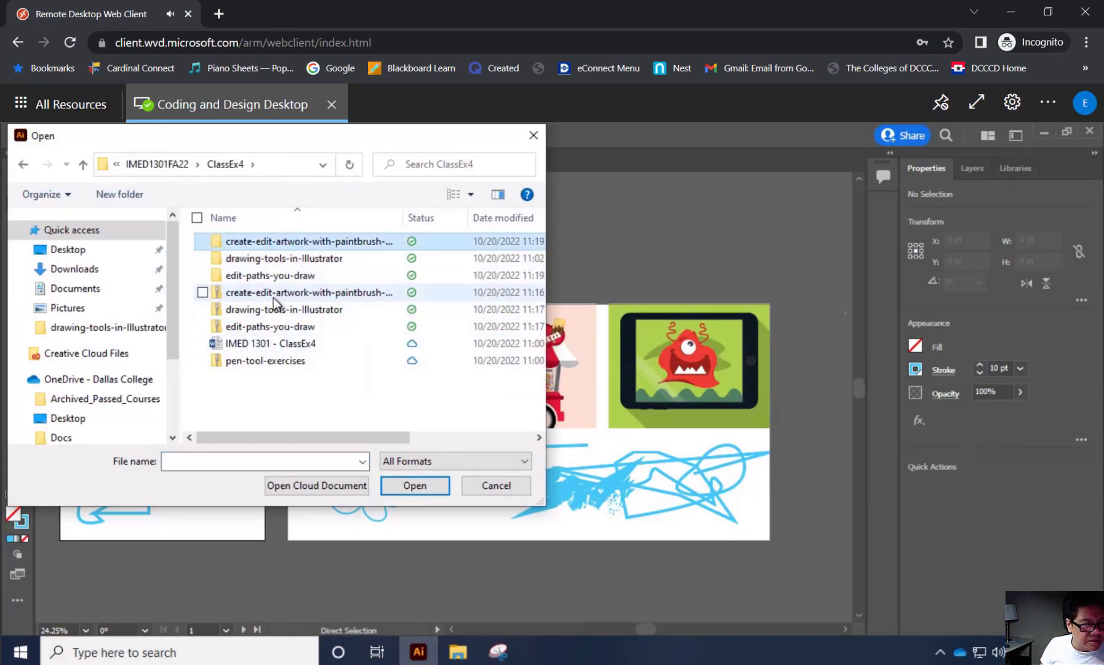
{"action": "left_click", "coordinate": [257, 294]}
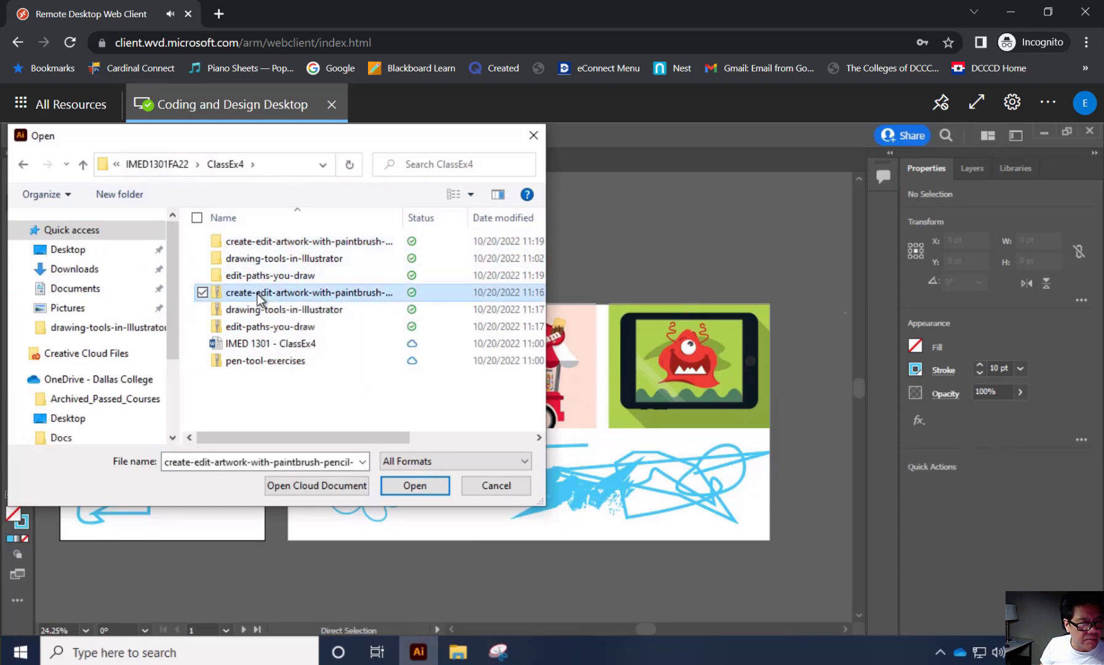
{"action": "right_click", "coordinate": [257, 293]}
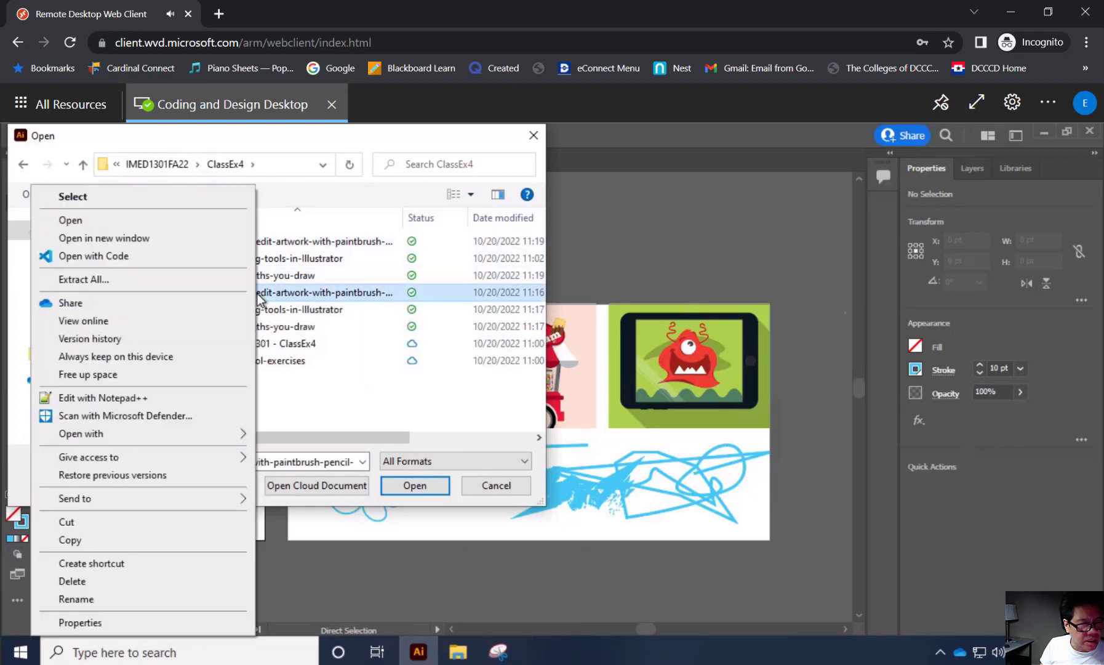
{"action": "left_click", "coordinate": [164, 281]}
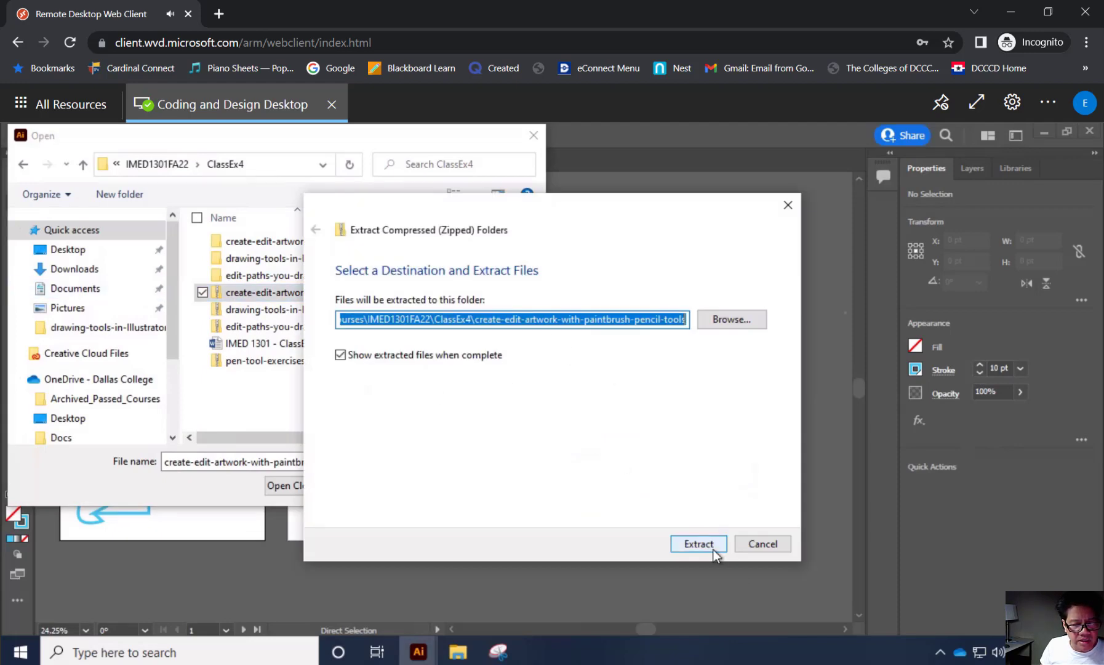
{"action": "left_click", "coordinate": [769, 545]}
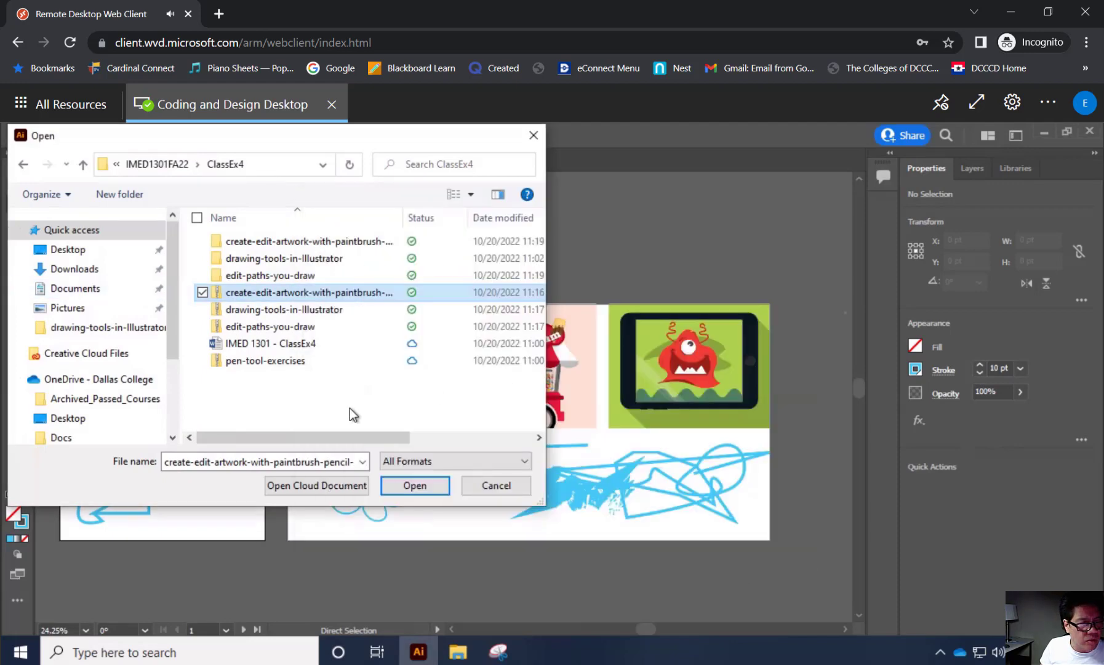
Open the Paintbrush_pencil file from the extracted create-edit-artwork-with-paintbrush-pencil-tools folder.
{"action": "left_click", "coordinate": [286, 245]}
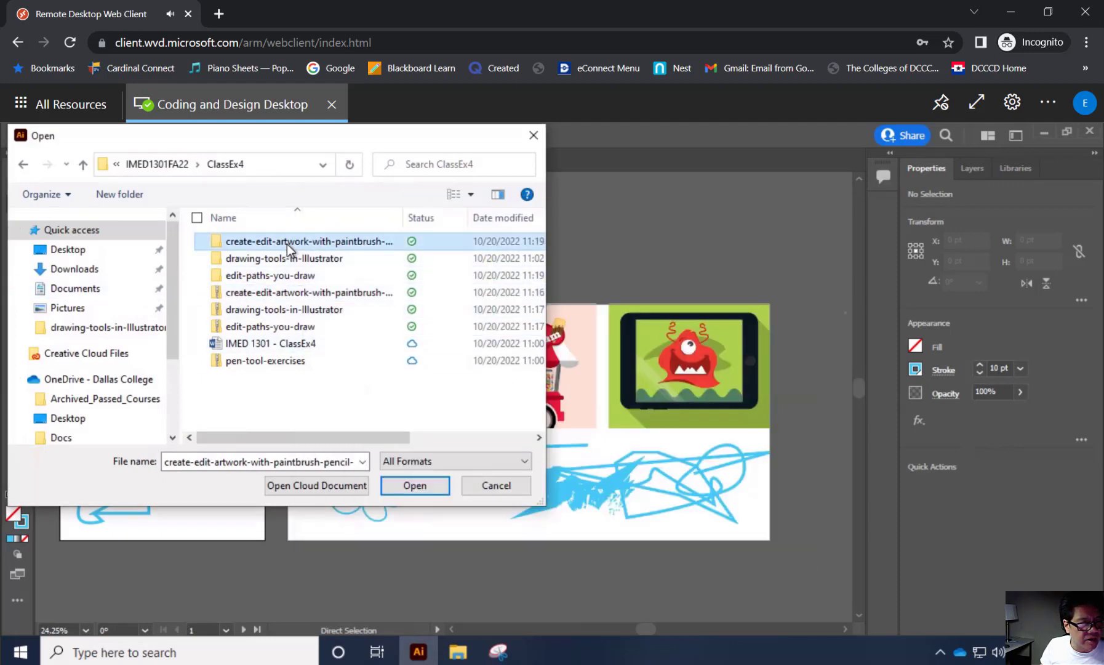
{"action": "double_click", "coordinate": [239, 247]}
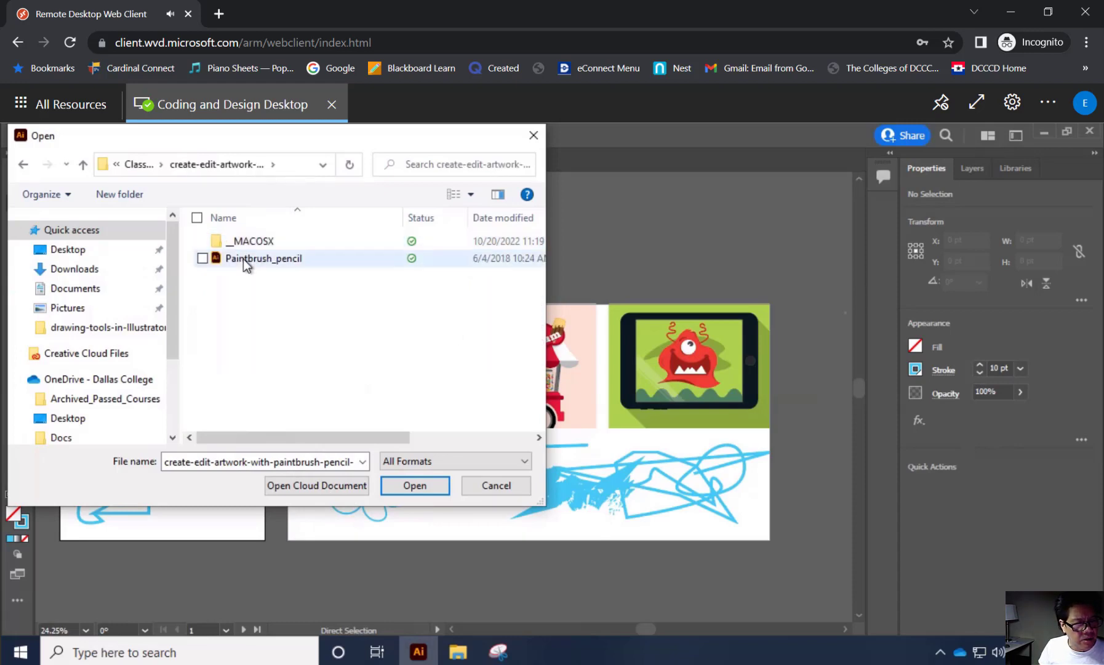
{"action": "left_click", "coordinate": [244, 260]}
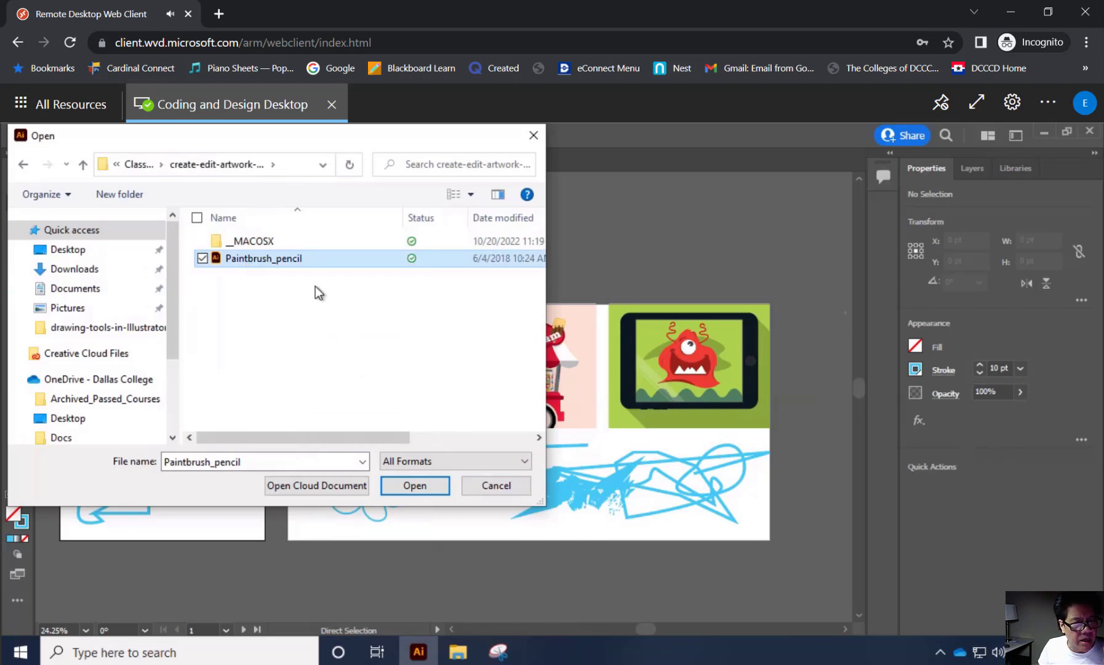
{"action": "left_click", "coordinate": [431, 485]}
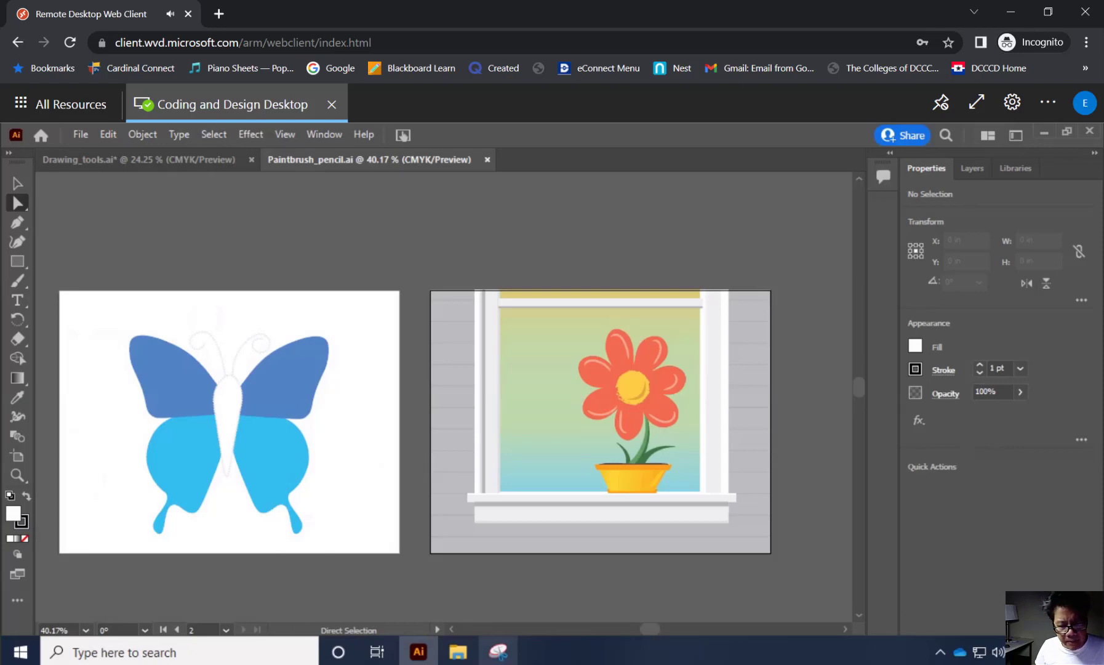
{"action": "mouse_move", "coordinate": [498, 651]}
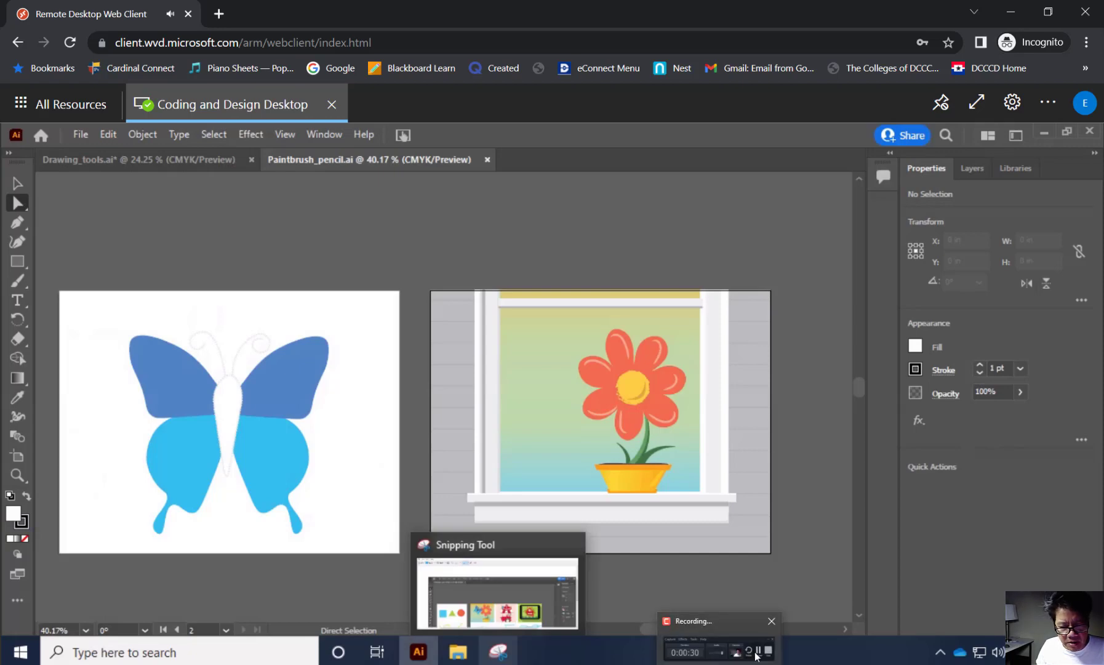
{"action": "left_click", "coordinate": [756, 653]}
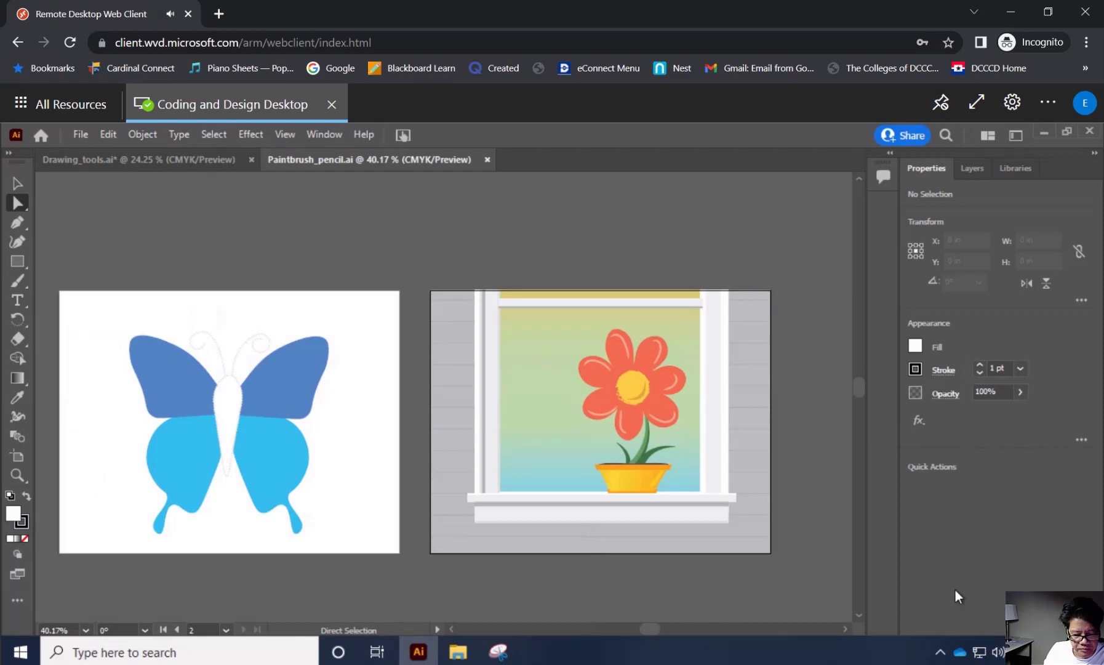
Activate the Paintbrush tool and set its options to the smoothest Fidelity with Keep Selected enabled.
{"action": "left_click", "coordinate": [17, 281]}
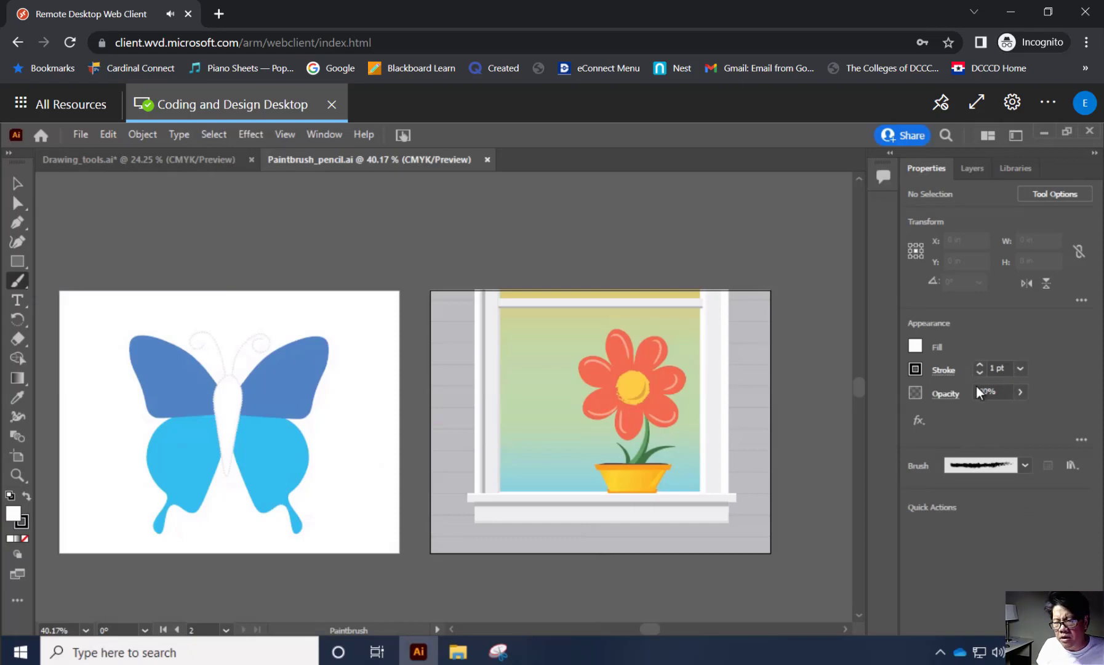
{"action": "left_click", "coordinate": [1024, 465]}
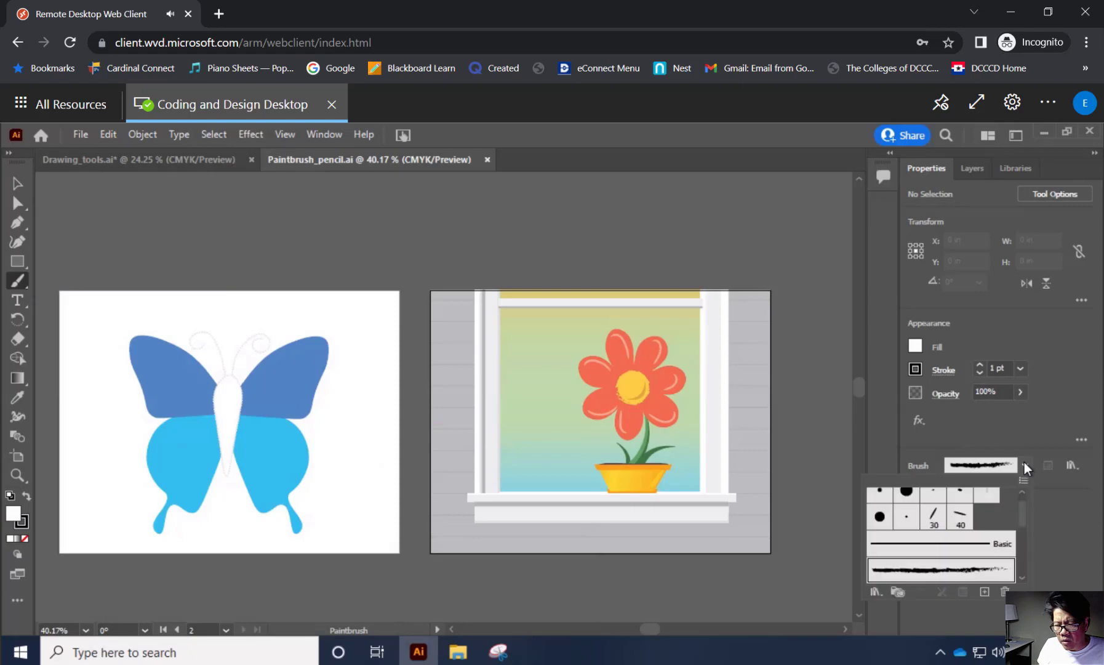
{"action": "left_click_drag", "start_coordinate": [1021, 512], "coordinate": [1027, 518]}
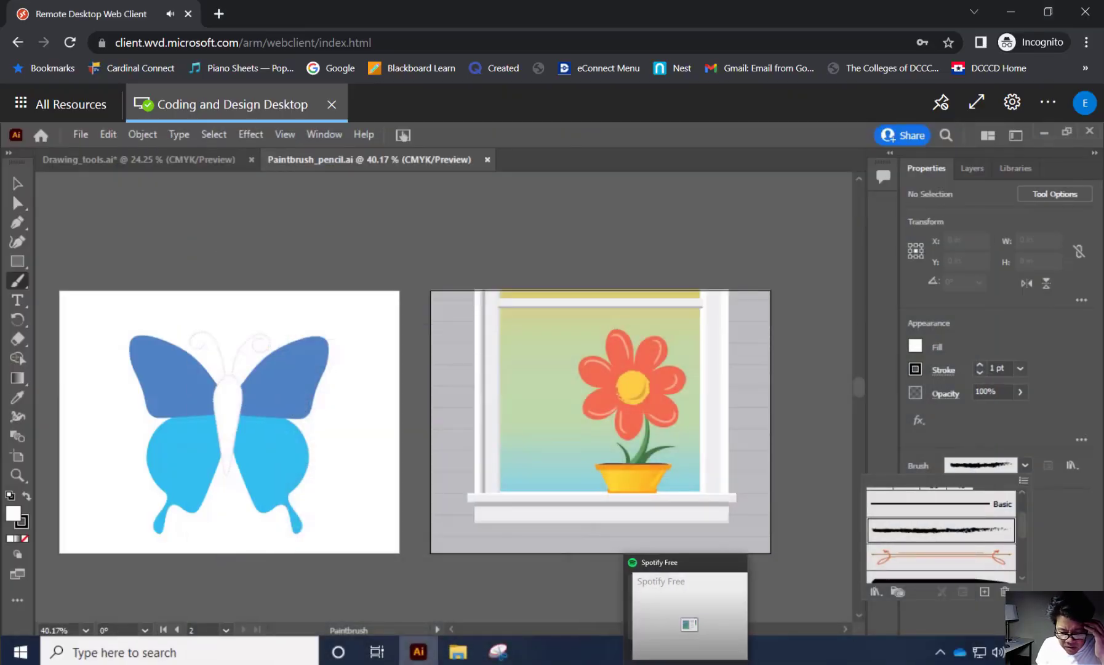
{"action": "left_click", "coordinate": [704, 663]}
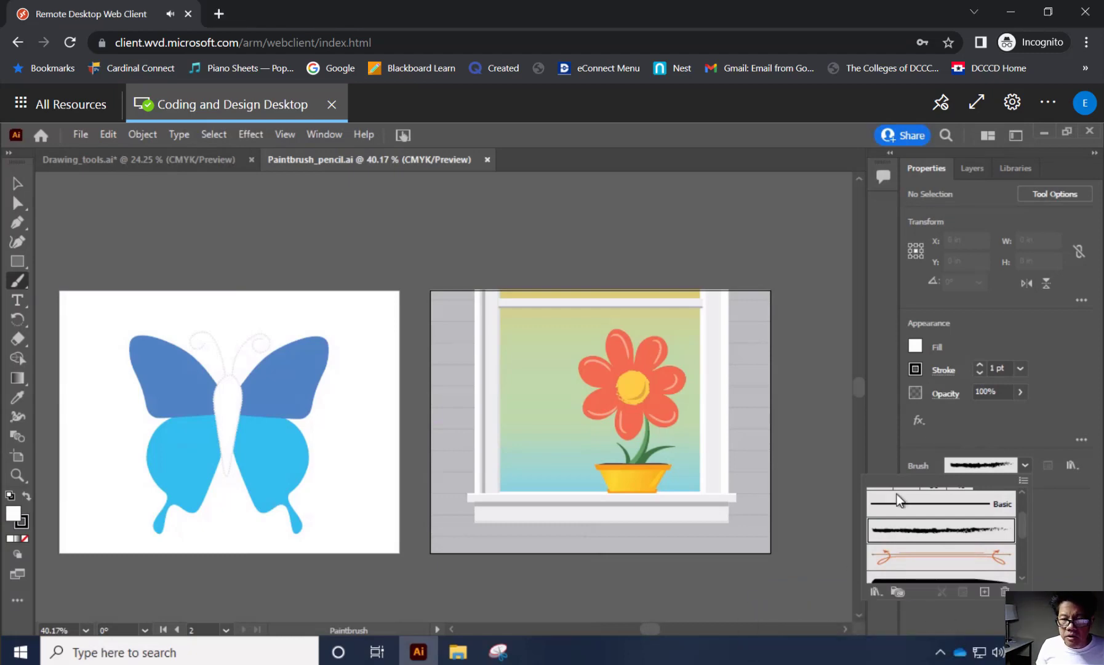
{"action": "left_click", "coordinate": [1050, 195]}
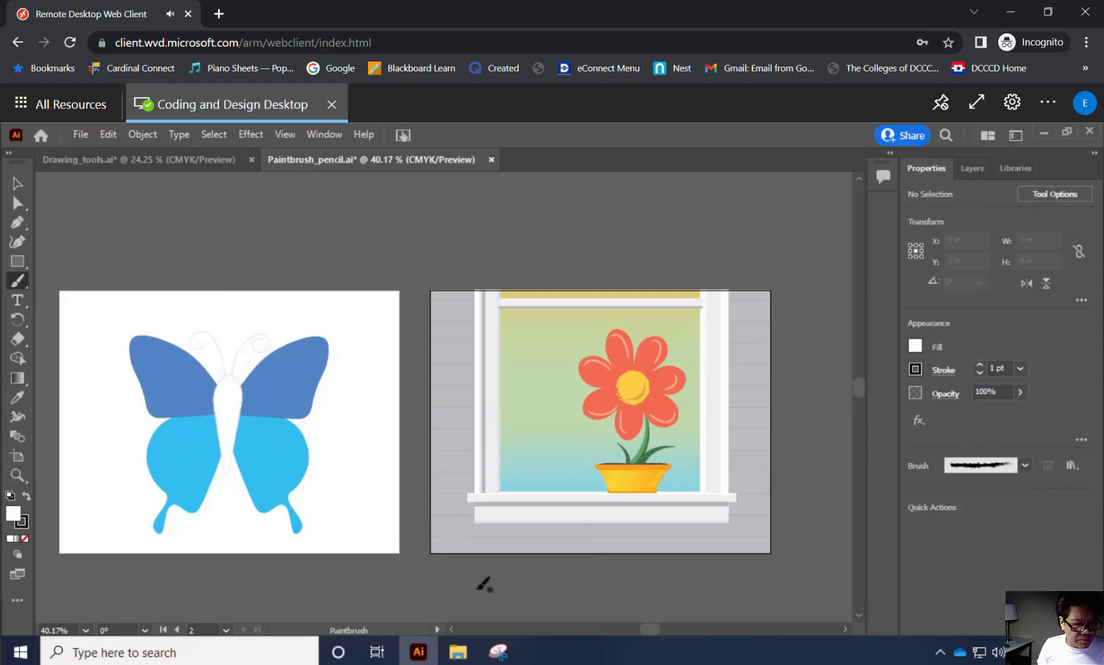
{"action": "left_click", "coordinate": [1048, 192]}
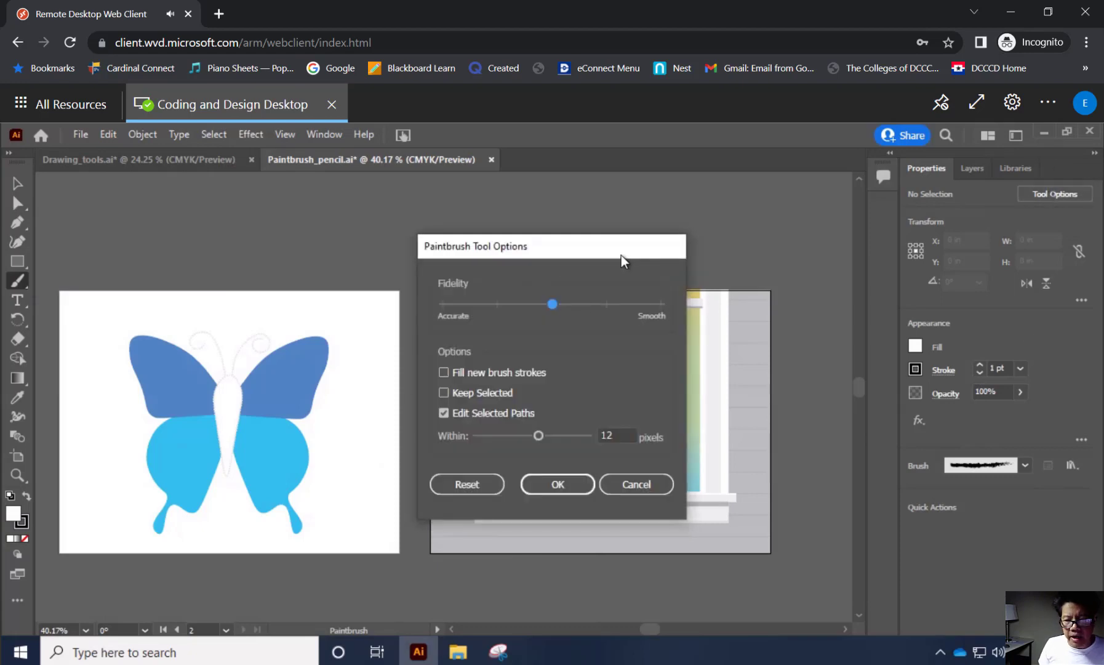
{"action": "mouse_move", "coordinate": [621, 254]}
{"action": "left_mouse_down"}
{"action": "mouse_move", "coordinate": [684, 228]}
{"action": "mouse_move", "coordinate": [659, 243]}
{"action": "left_mouse_up"}
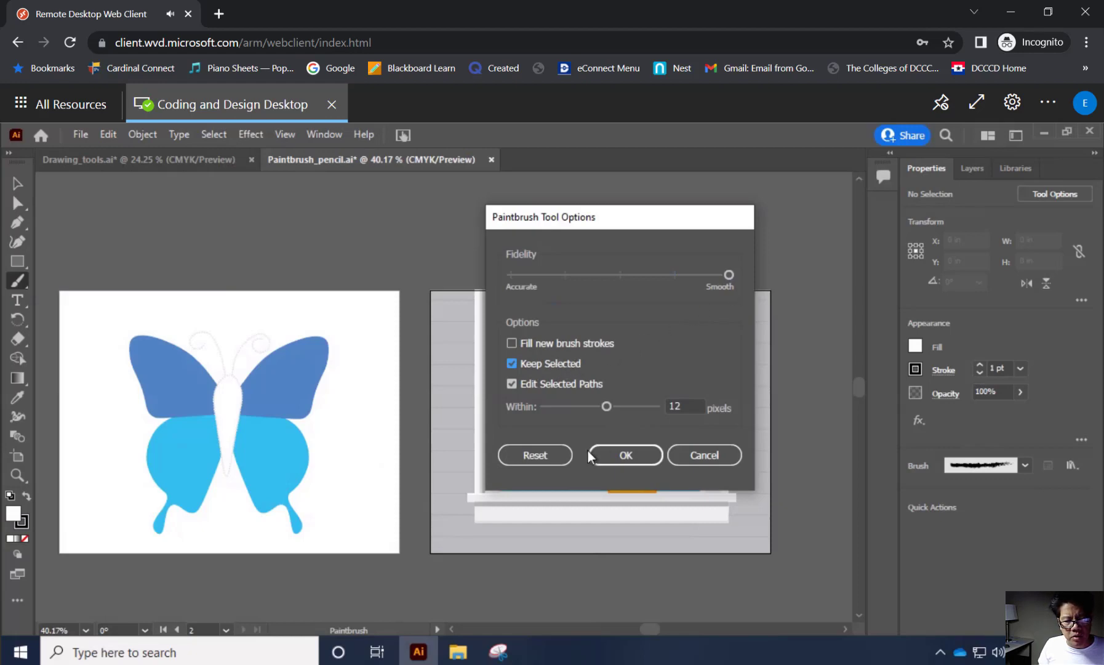
{"action": "left_click", "coordinate": [612, 455]}
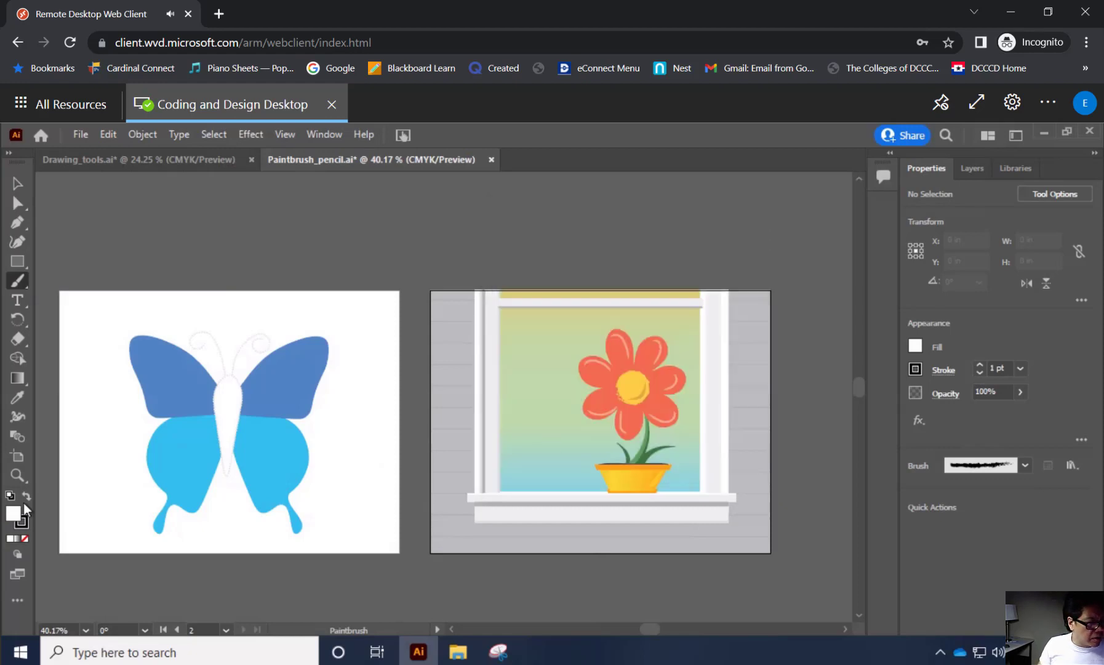
Paint the butterfly's right antenna along its dotted guide with the Paintbrush, about 1.24 in wide and 1.36 in high.
{"action": "left_click", "coordinate": [20, 474]}
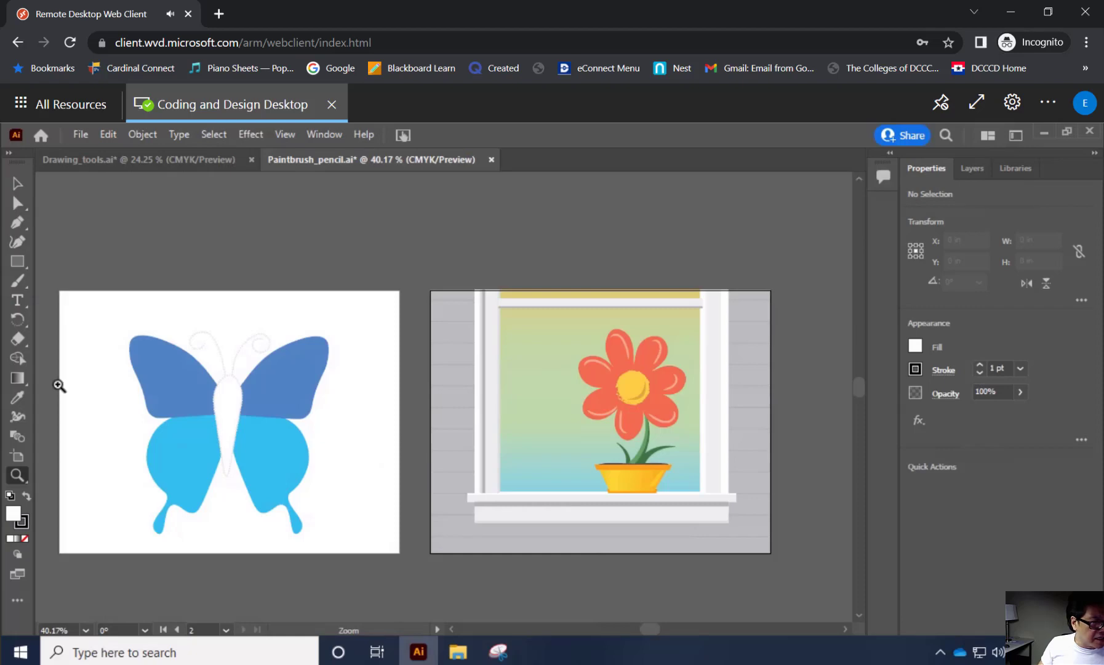
{"action": "left_click_drag", "start_coordinate": [106, 320], "coordinate": [152, 348]}
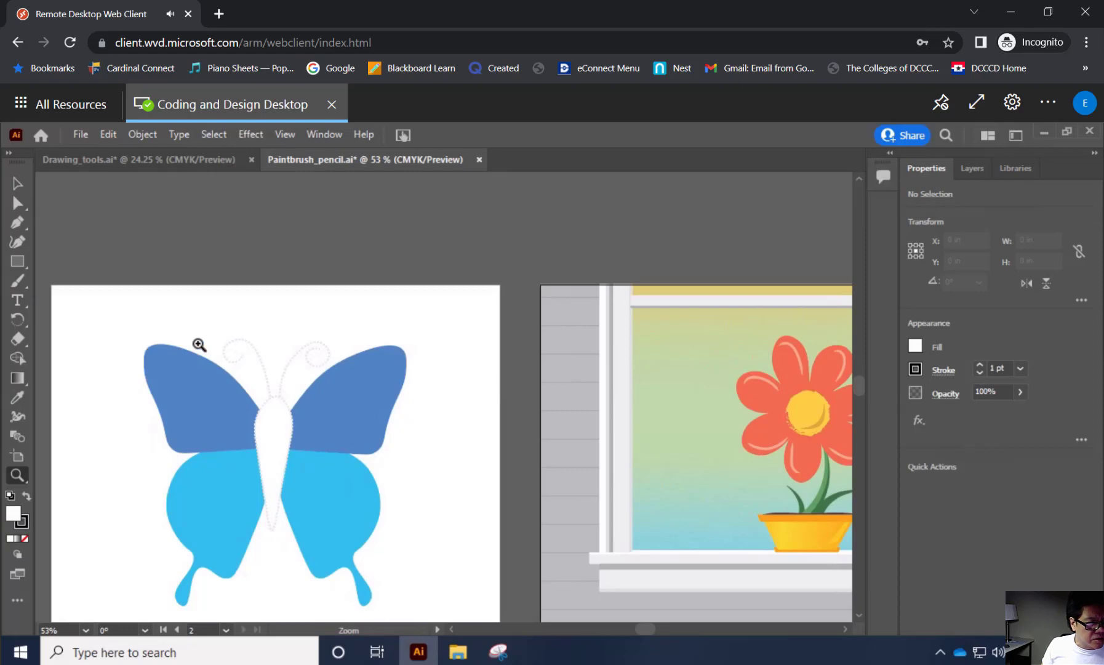
{"action": "left_click_drag", "start_coordinate": [210, 344], "coordinate": [316, 400]}
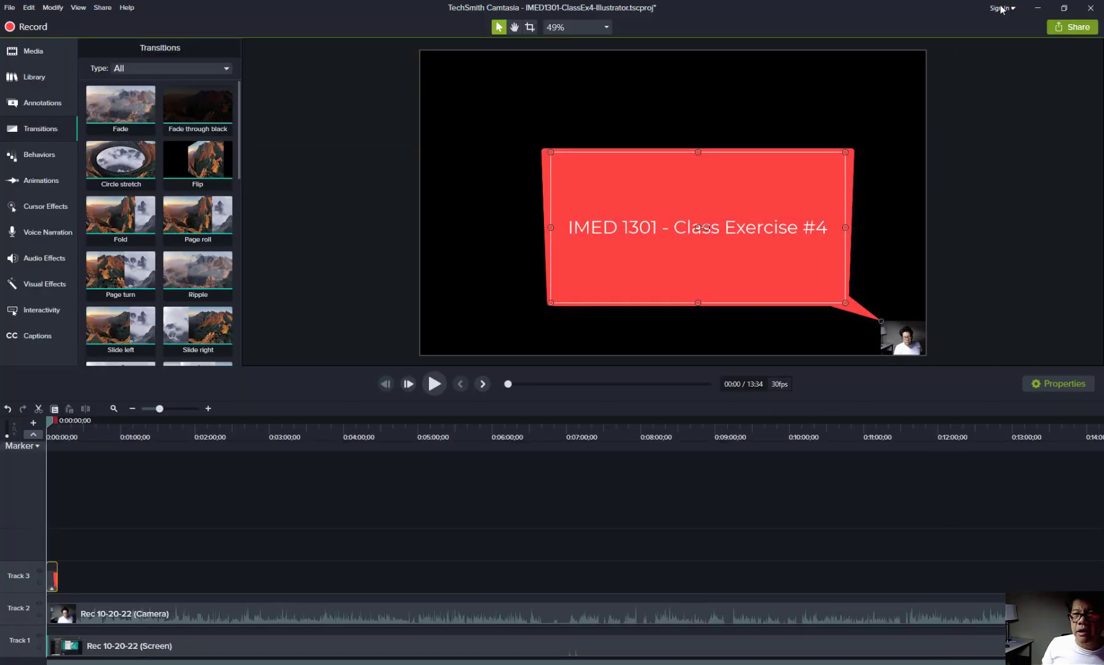
{"action": "left_click", "coordinate": [1038, 8]}
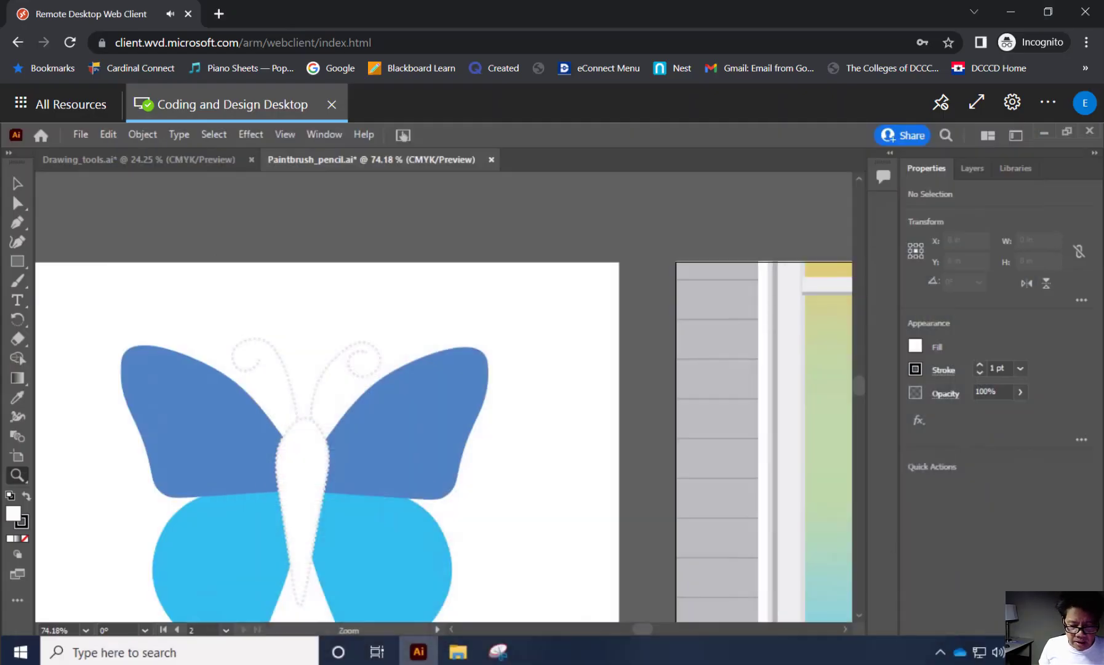
{"action": "key", "text": "F9"}
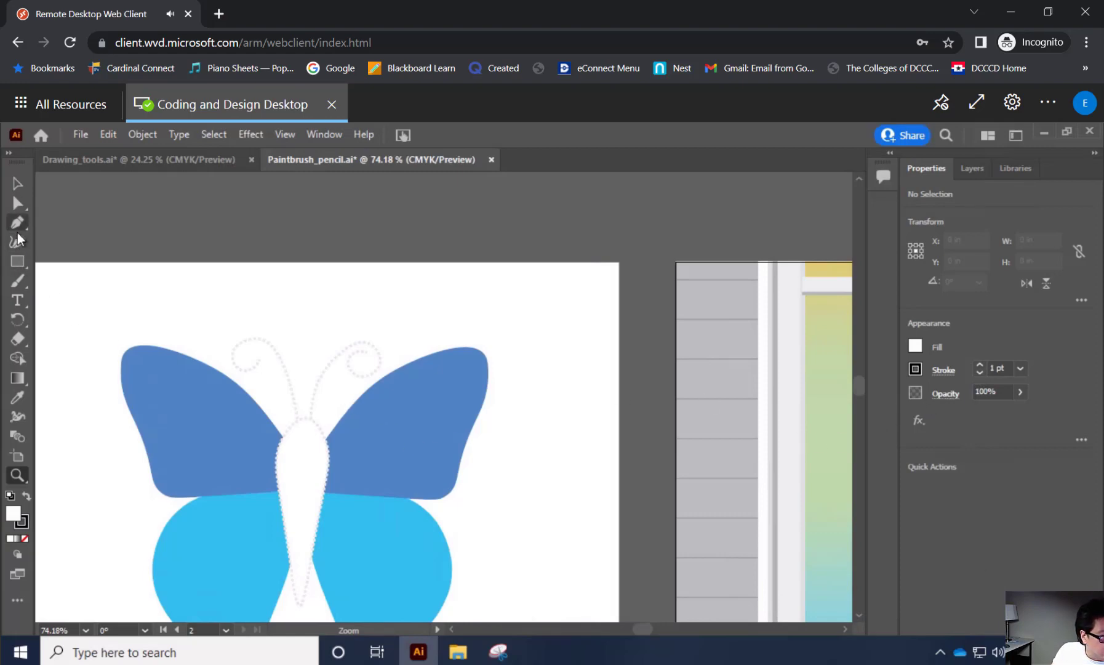
{"action": "left_click", "coordinate": [19, 278]}
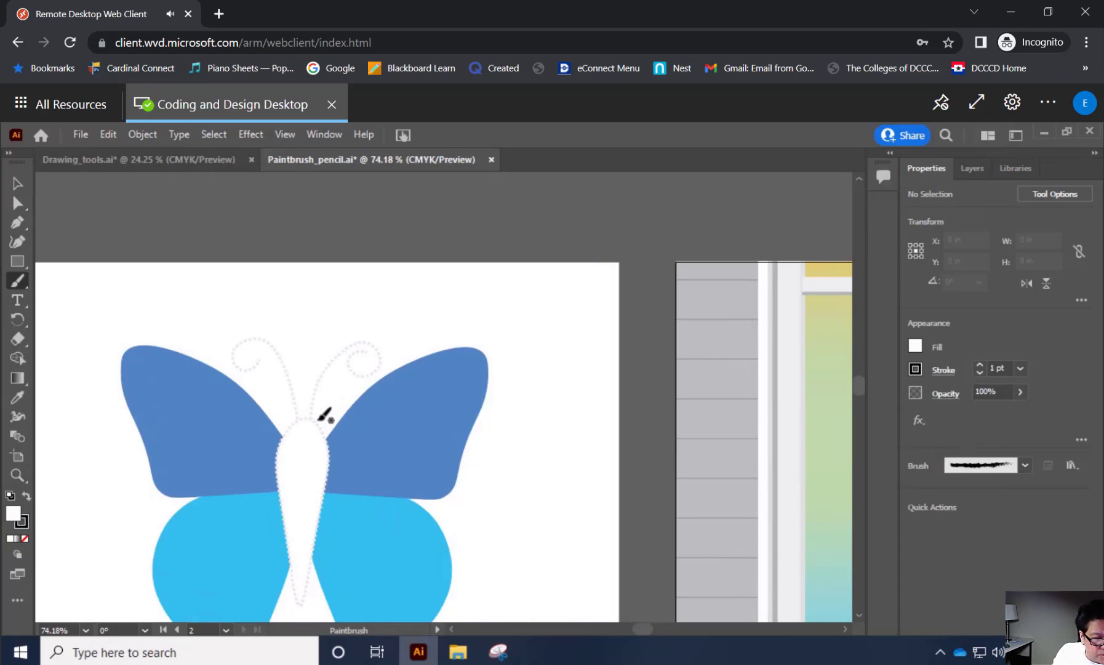
{"action": "mouse_move", "coordinate": [311, 419]}
{"action": "left_mouse_down"}
{"action": "mouse_move", "coordinate": [337, 359]}
{"action": "mouse_move", "coordinate": [367, 342]}
{"action": "mouse_move", "coordinate": [380, 362]}
{"action": "mouse_move", "coordinate": [368, 376]}
{"action": "mouse_move", "coordinate": [349, 361]}
{"action": "mouse_move", "coordinate": [368, 353]}
{"action": "left_mouse_up"}
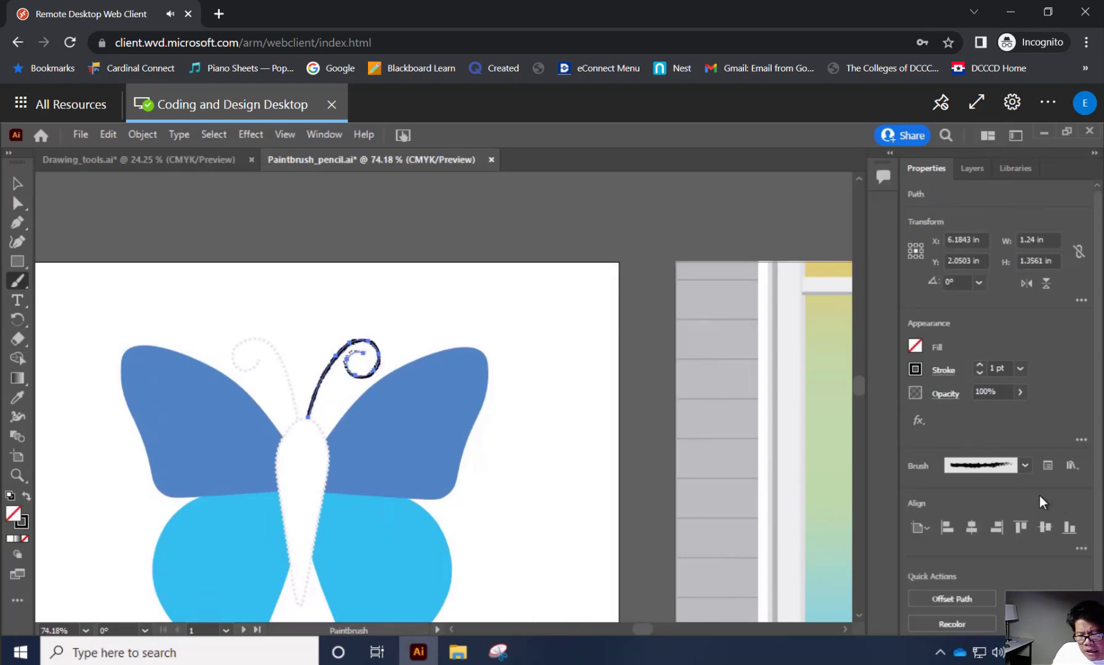
Apply the solid black art brush tapered at one end to the painted antenna and set its stroke weight to 2 pt.
{"action": "left_click", "coordinate": [1025, 465]}
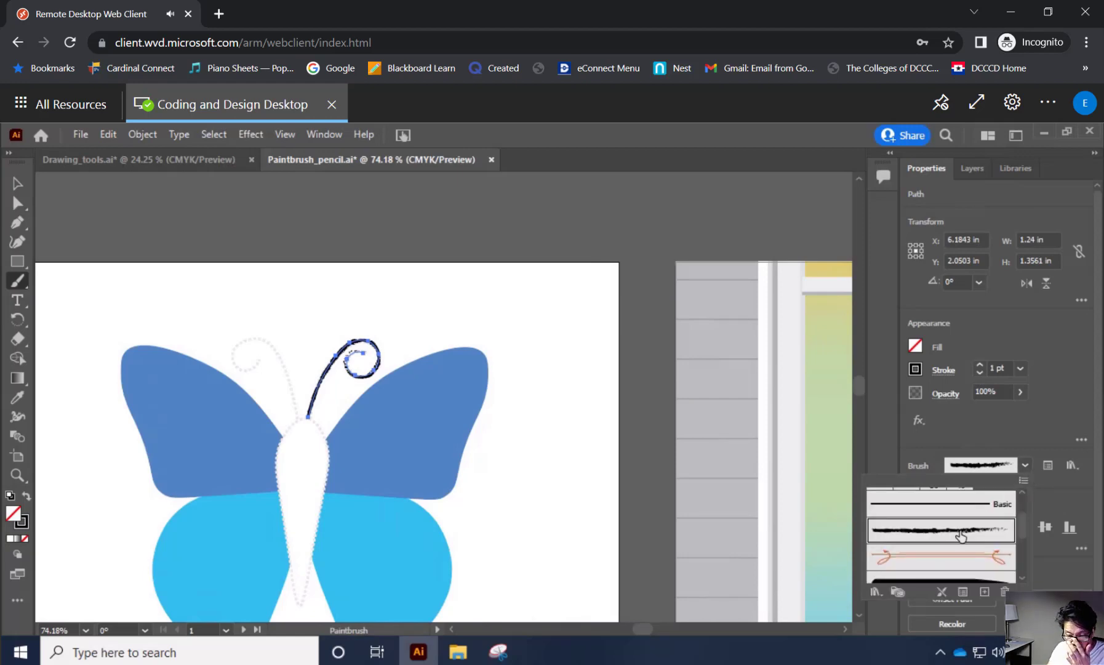
{"action": "scroll", "coordinate": [960, 537], "scroll_direction": "down", "scroll_amount": 3}
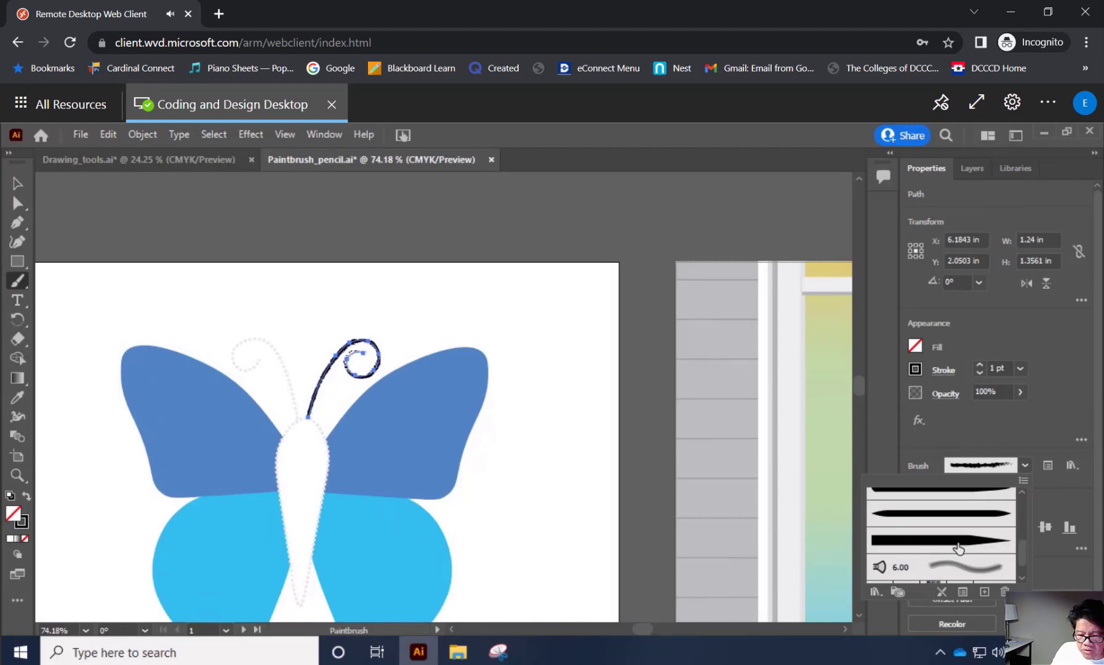
{"action": "left_click", "coordinate": [959, 541]}
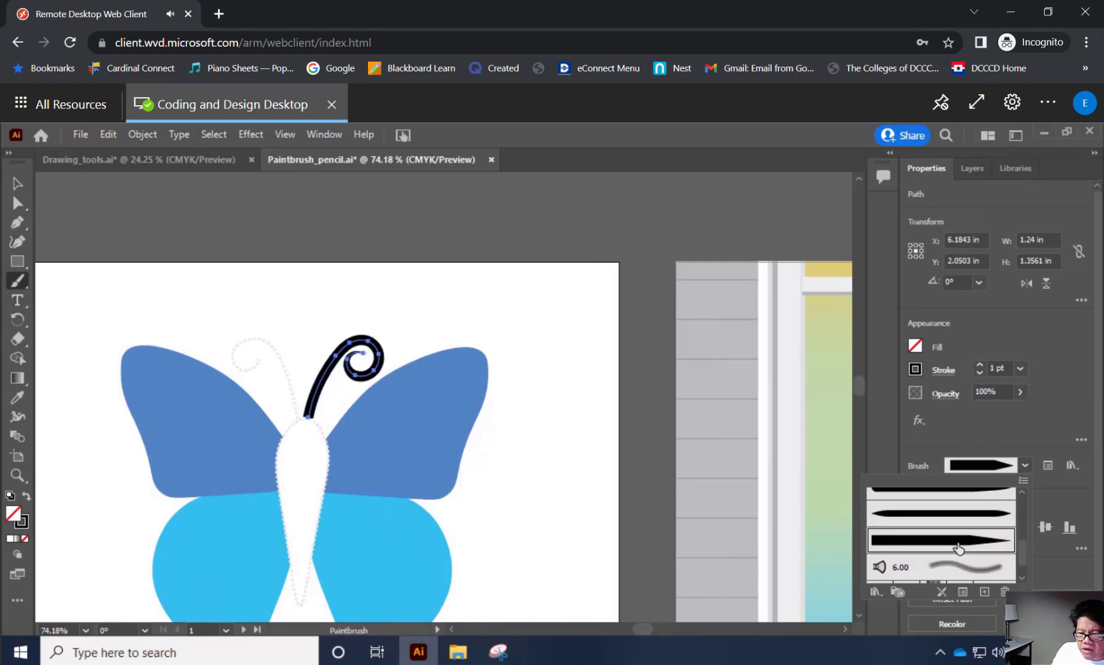
{"action": "left_click", "coordinate": [1020, 369]}
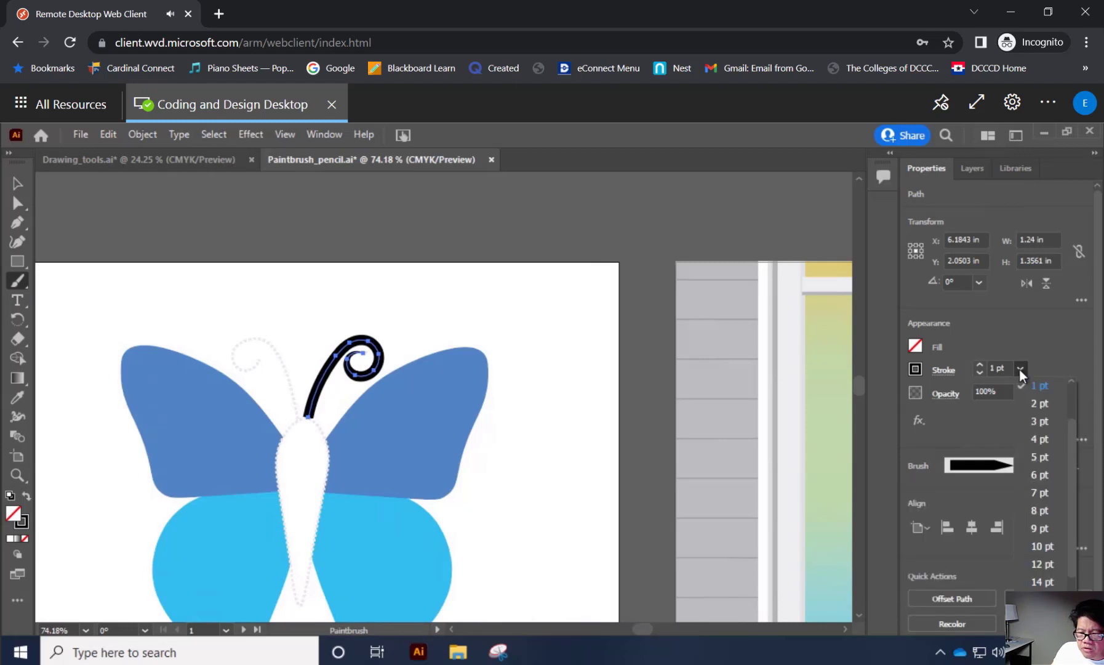
{"action": "left_click", "coordinate": [1033, 408]}
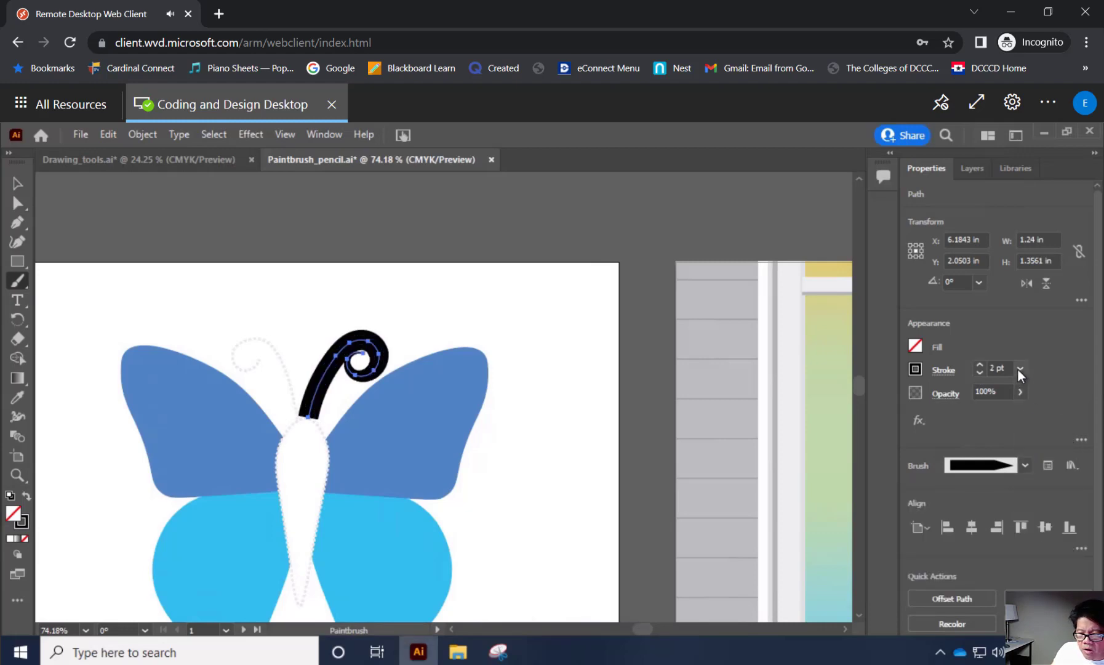
Set the right antenna's stroke weight to 0.5 pt.
{"action": "left_click", "coordinate": [1018, 370]}
{"action": "left_click", "coordinate": [1039, 404]}
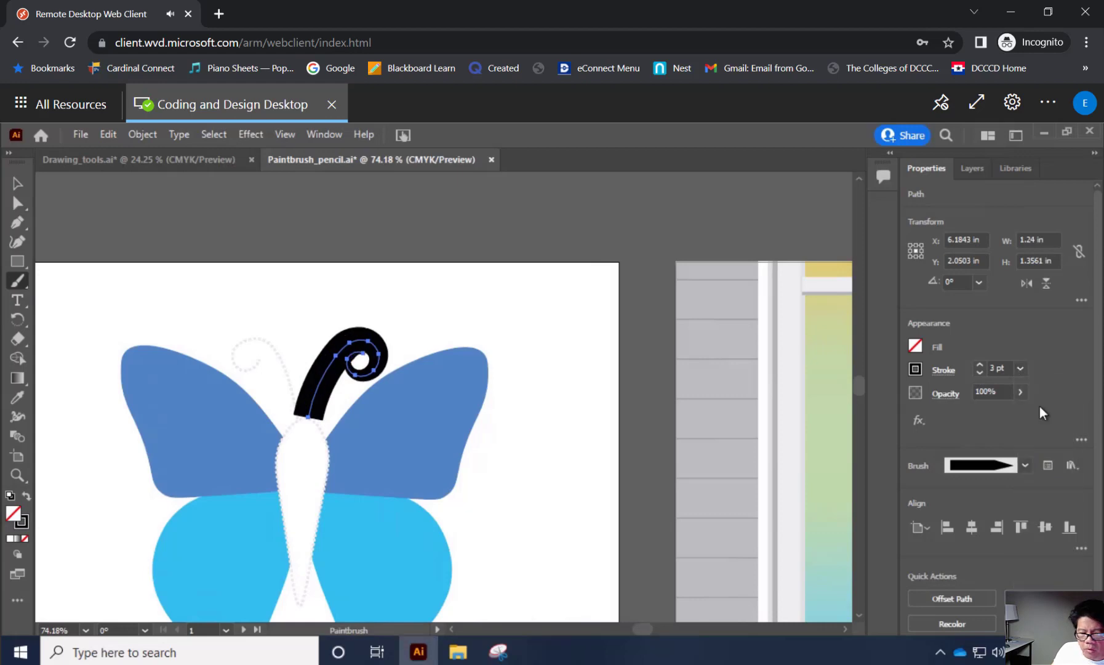
{"action": "left_click", "coordinate": [1022, 369]}
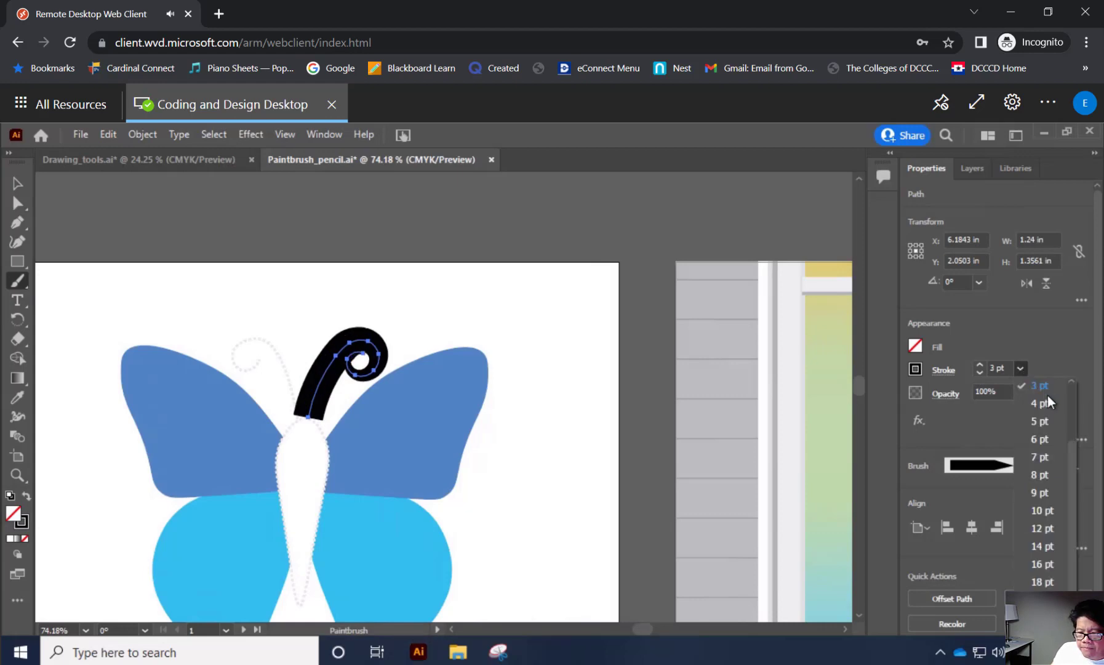
{"action": "scroll", "coordinate": [1074, 453], "scroll_direction": "up", "scroll_amount": 3}
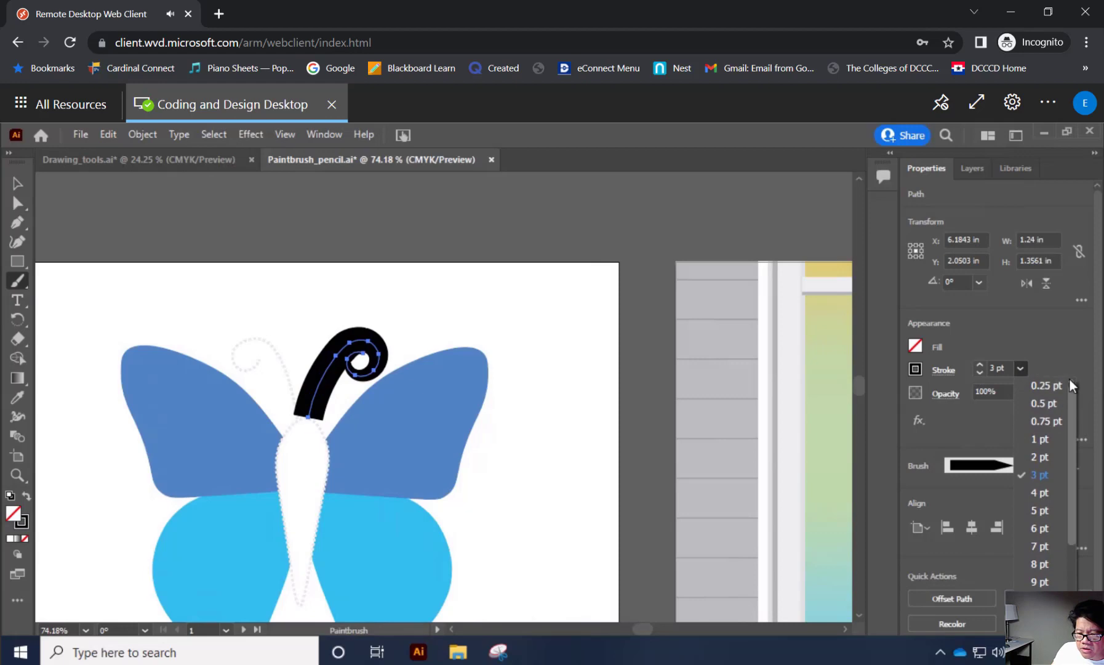
{"action": "left_click", "coordinate": [1044, 402]}
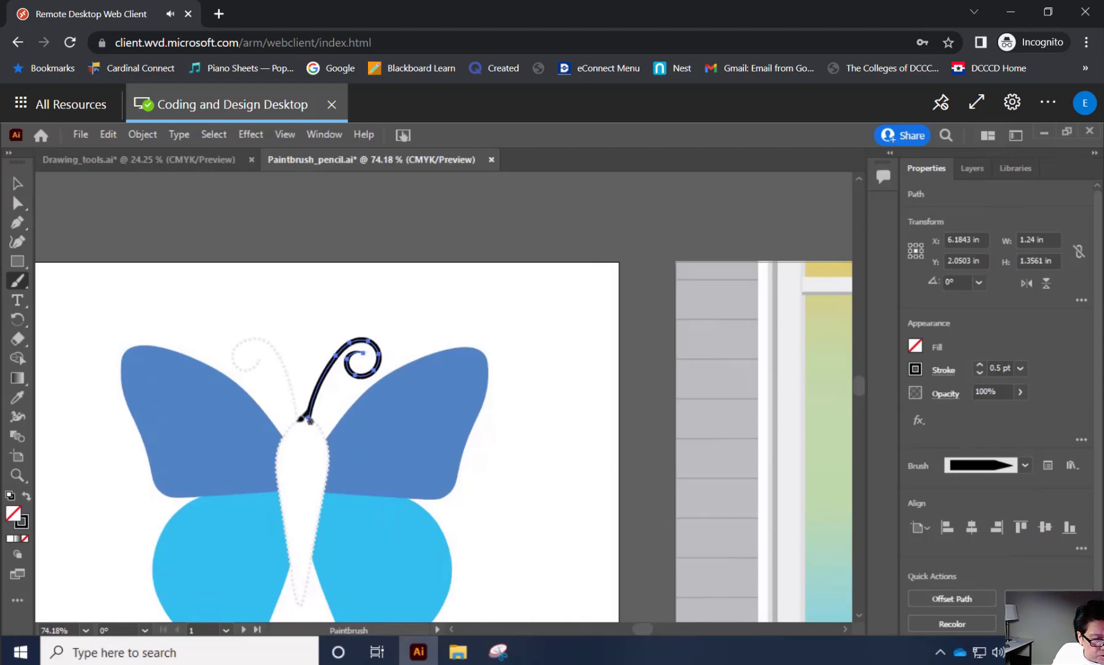
Paint the butterfly's left antenna along its dotted guide, about 1.13 in wide and 1.44 in high, and switch to the Pencil tool.
{"action": "mouse_move", "coordinate": [301, 418]}
{"action": "left_mouse_down"}
{"action": "mouse_move", "coordinate": [271, 347]}
{"action": "mouse_move", "coordinate": [255, 336]}
{"action": "mouse_move", "coordinate": [235, 352]}
{"action": "mouse_move", "coordinate": [245, 371]}
{"action": "mouse_move", "coordinate": [266, 358]}
{"action": "left_mouse_up"}
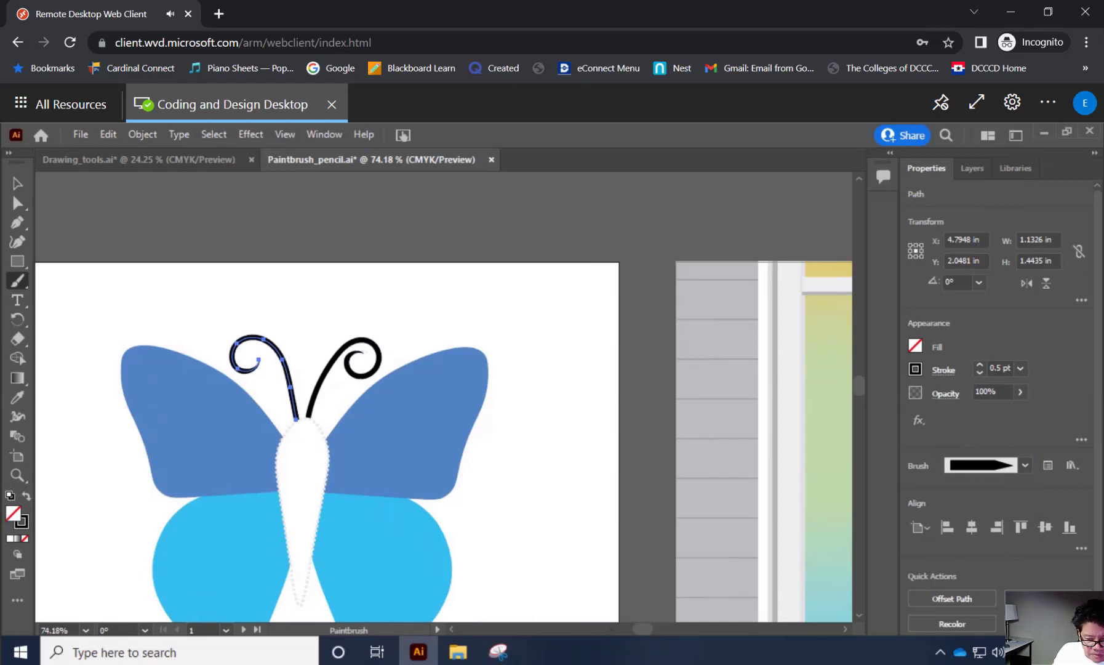
{"action": "left_click", "coordinate": [1005, 658]}
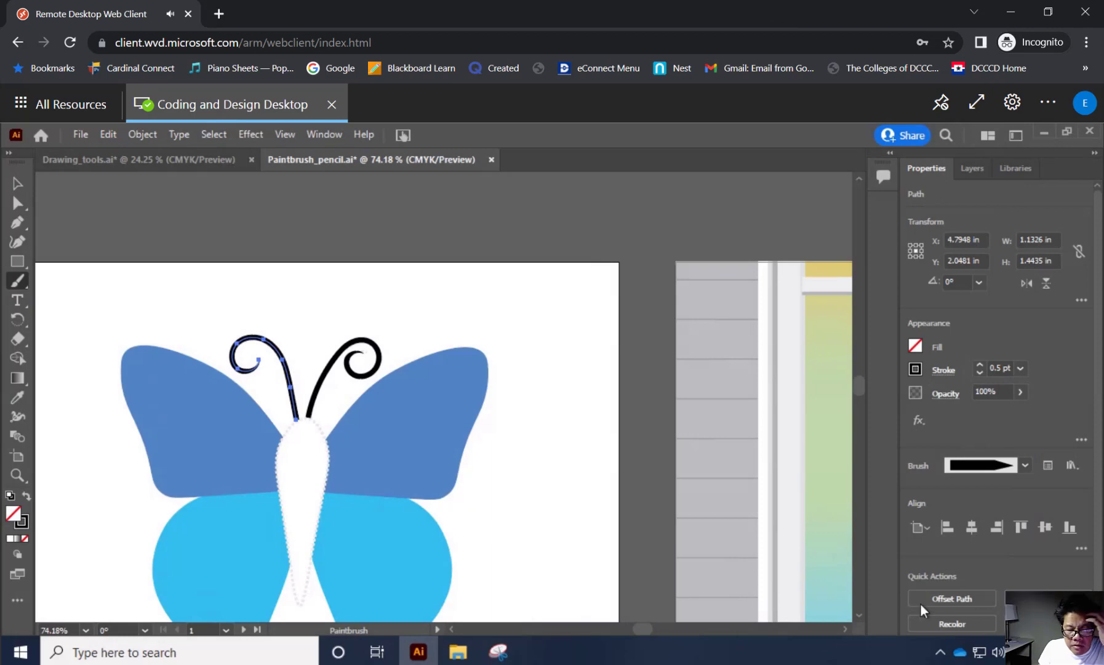
{"action": "left_click", "coordinate": [27, 288]}
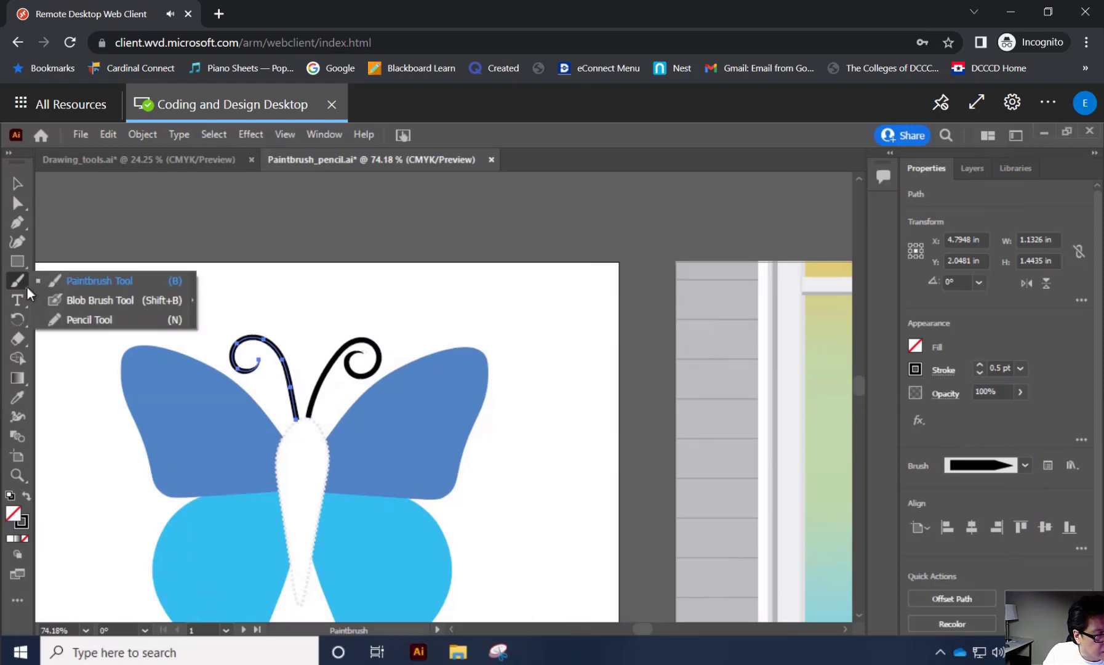
{"action": "left_click", "coordinate": [72, 321]}
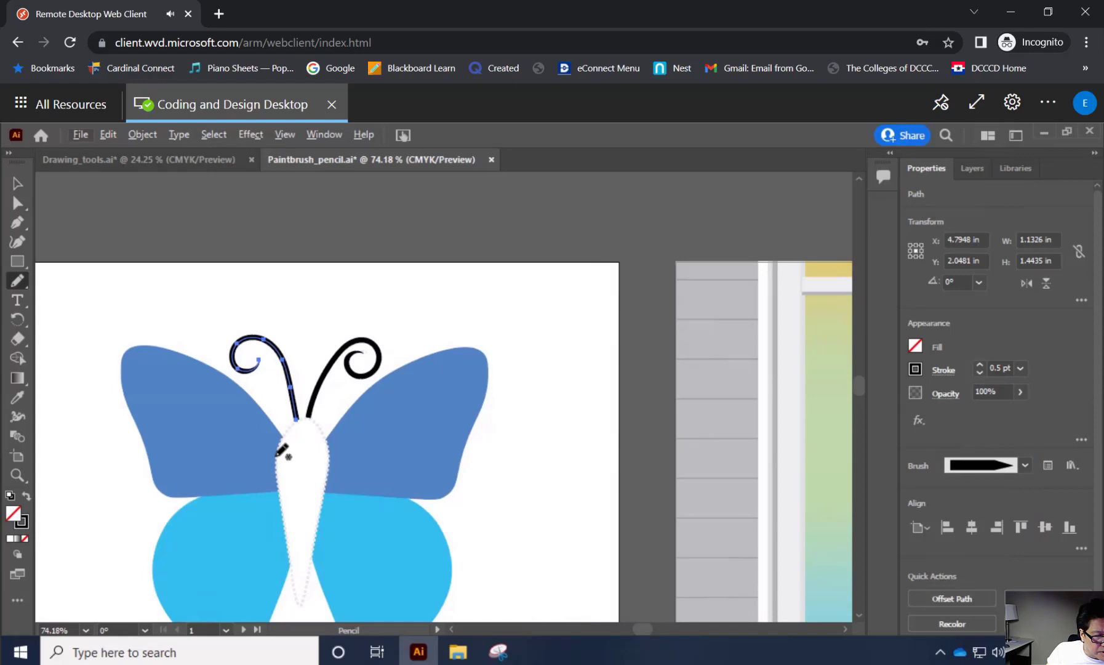
{"action": "left_click_drag", "start_coordinate": [276, 454], "coordinate": [298, 424]}
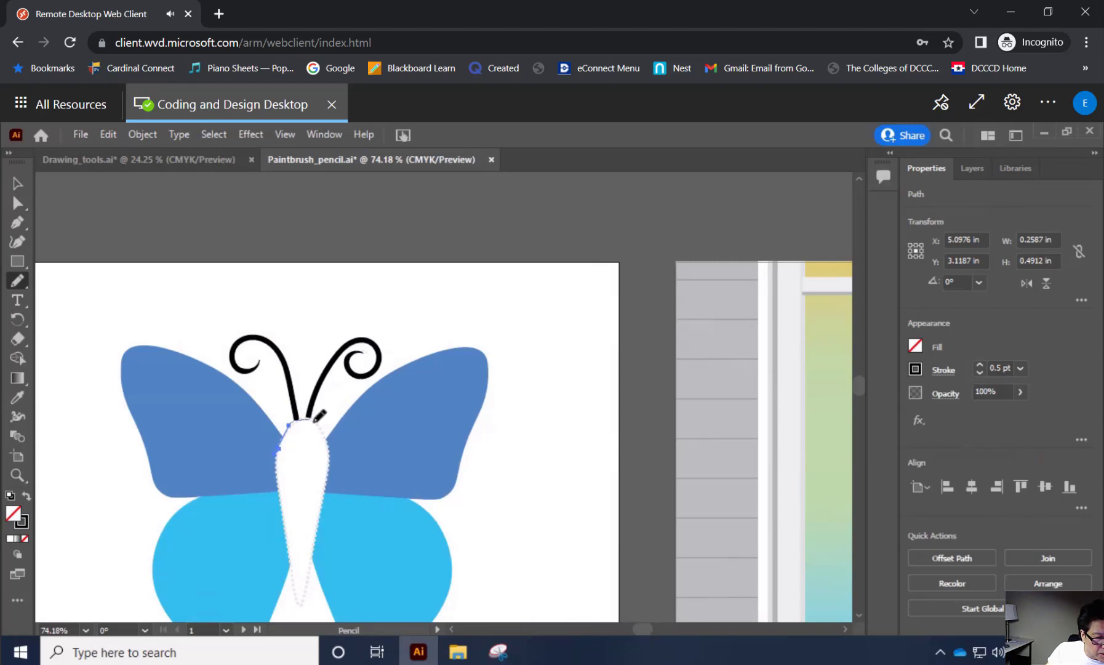
{"action": "left_click_drag", "start_coordinate": [316, 422], "coordinate": [327, 443]}
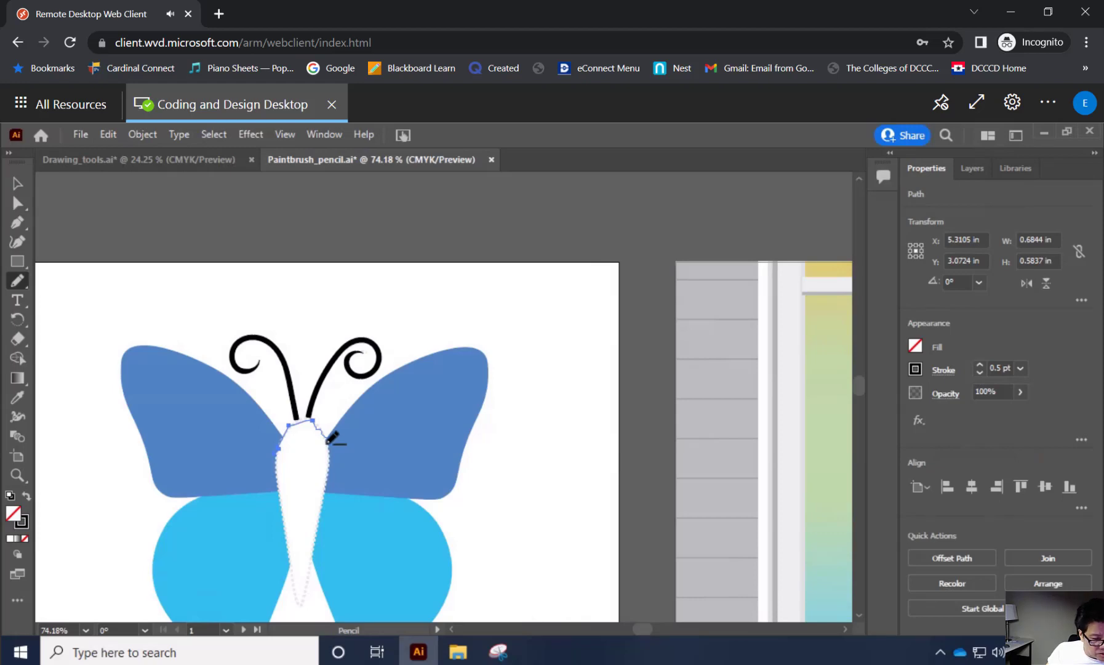
{"action": "left_click_drag", "start_coordinate": [327, 443], "coordinate": [328, 441]}
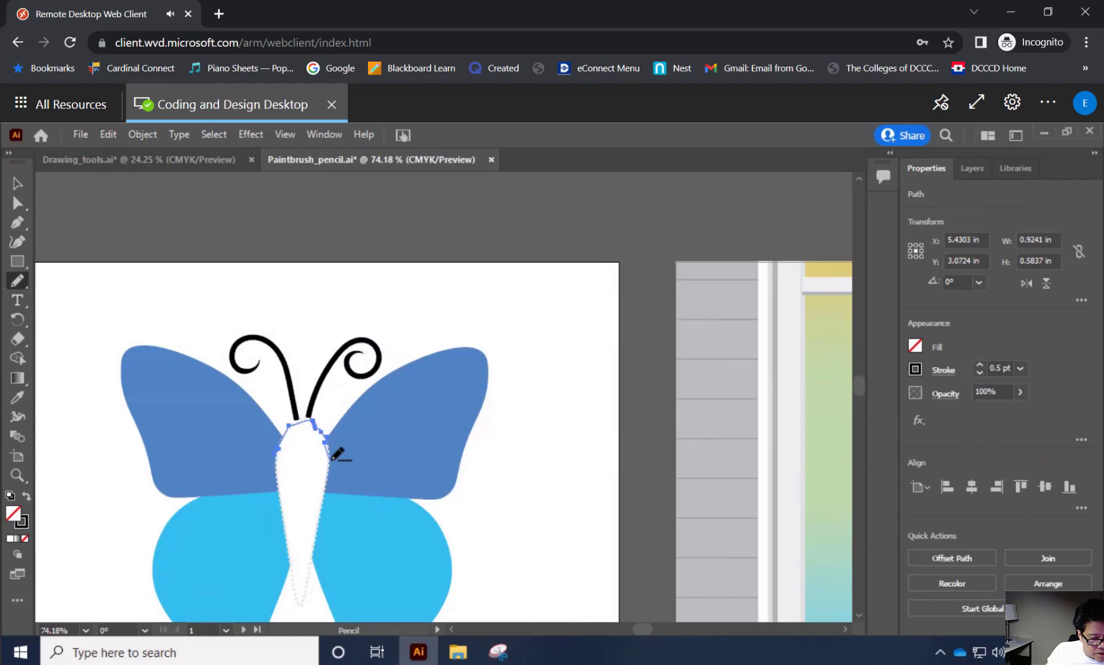
{"action": "left_click_drag", "start_coordinate": [333, 459], "coordinate": [333, 459]}
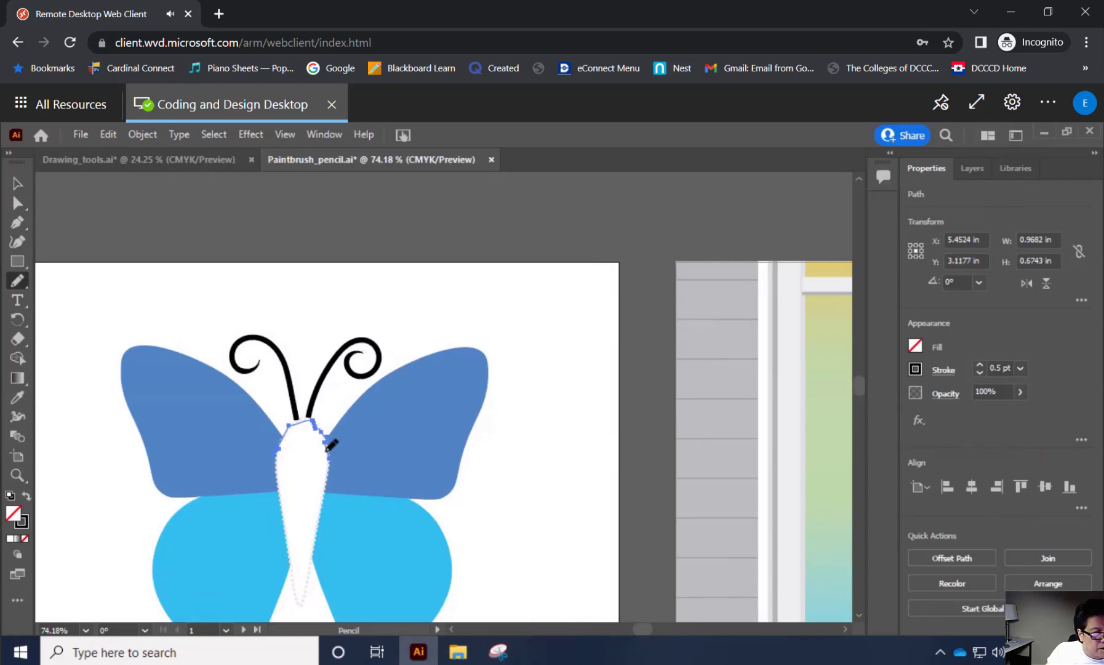
{"action": "key", "text": "ctrl"}
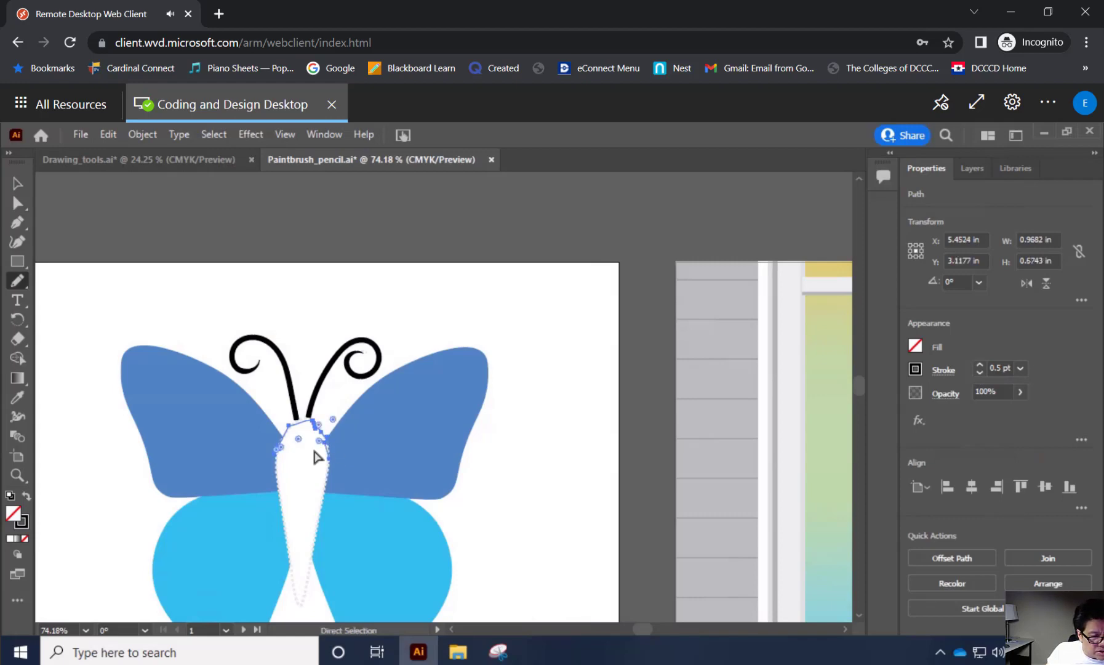
{"action": "key", "text": "ctrl+z"}
{"action": "key", "text": "ctrl+z"}
{"action": "key", "text": "ctrl+z"}
{"action": "key", "text": "ctrl+z"}
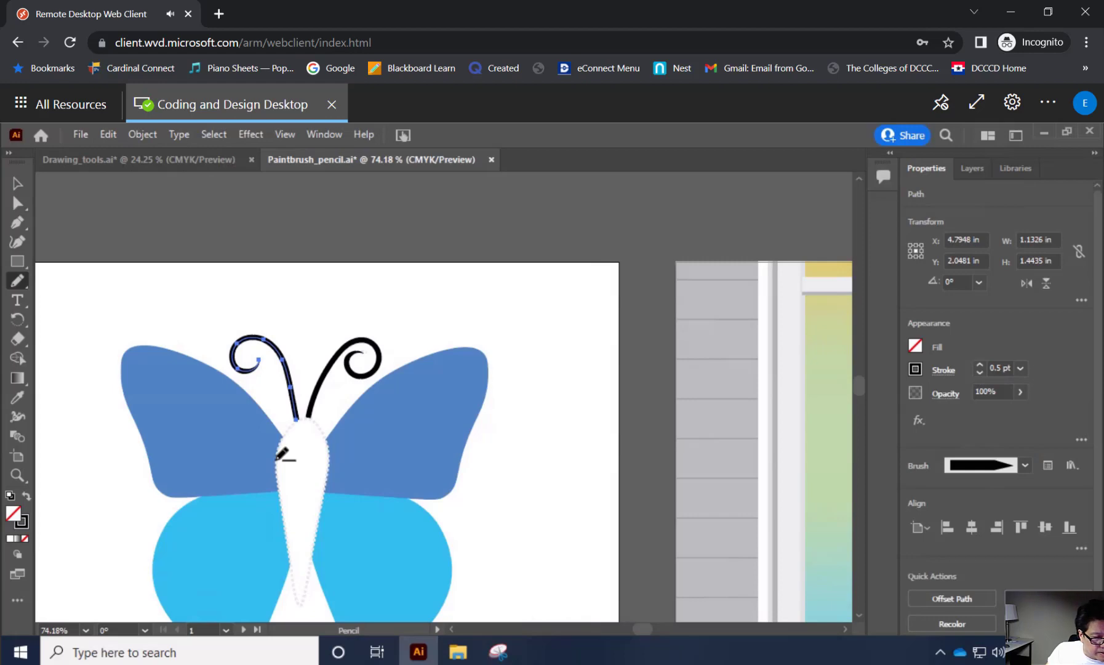
{"action": "left_click", "coordinate": [277, 457]}
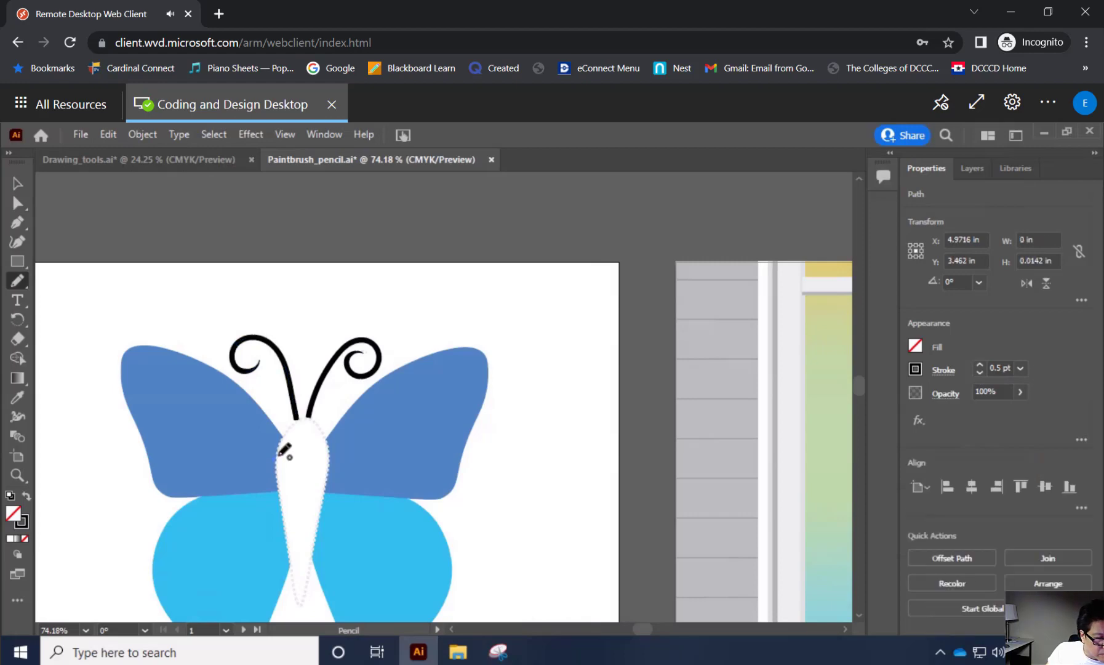
{"action": "left_click", "coordinate": [277, 451]}
{"action": "mouse_move", "coordinate": [277, 452]}
{"action": "left_mouse_down"}
{"action": "mouse_move", "coordinate": [297, 421]}
{"action": "mouse_move", "coordinate": [314, 420]}
{"action": "mouse_move", "coordinate": [330, 463]}
{"action": "left_mouse_up"}
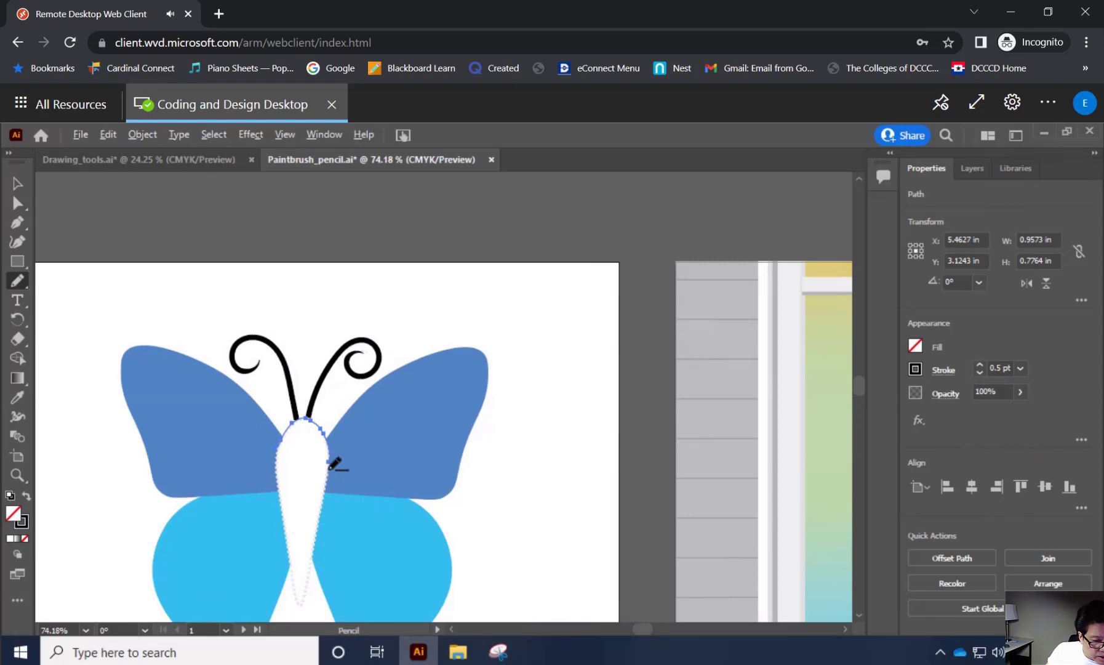
{"action": "mouse_move", "coordinate": [331, 469]}
{"action": "left_mouse_down"}
{"action": "mouse_move", "coordinate": [302, 607]}
{"action": "mouse_move", "coordinate": [278, 452]}
{"action": "left_mouse_up"}
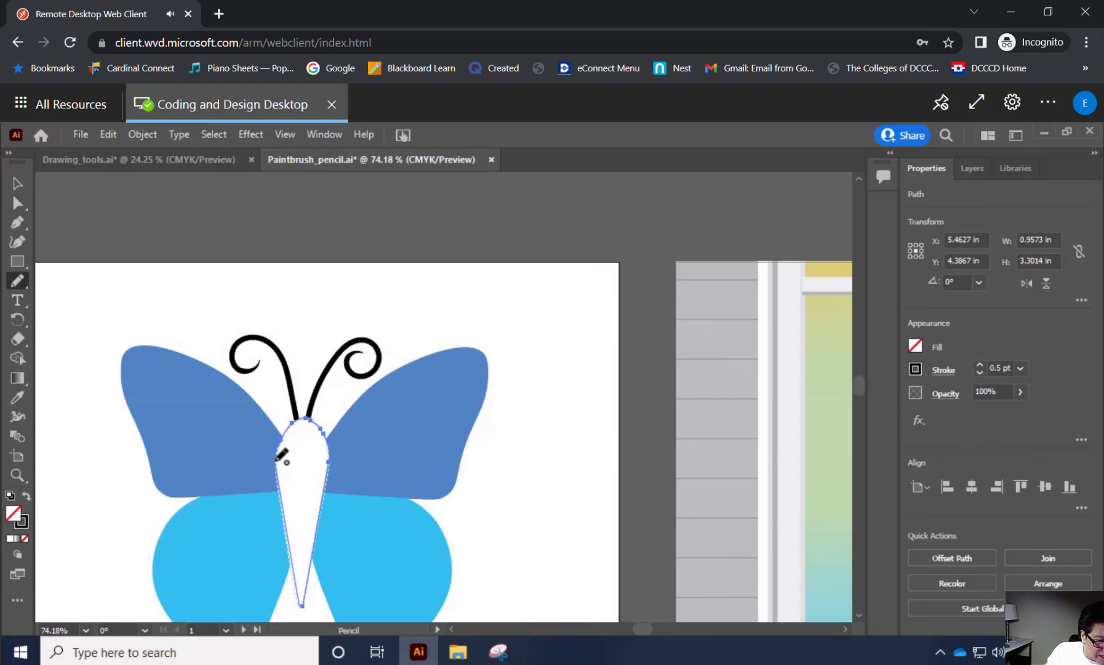
{"action": "left_click_drag", "start_coordinate": [277, 460], "coordinate": [276, 460]}
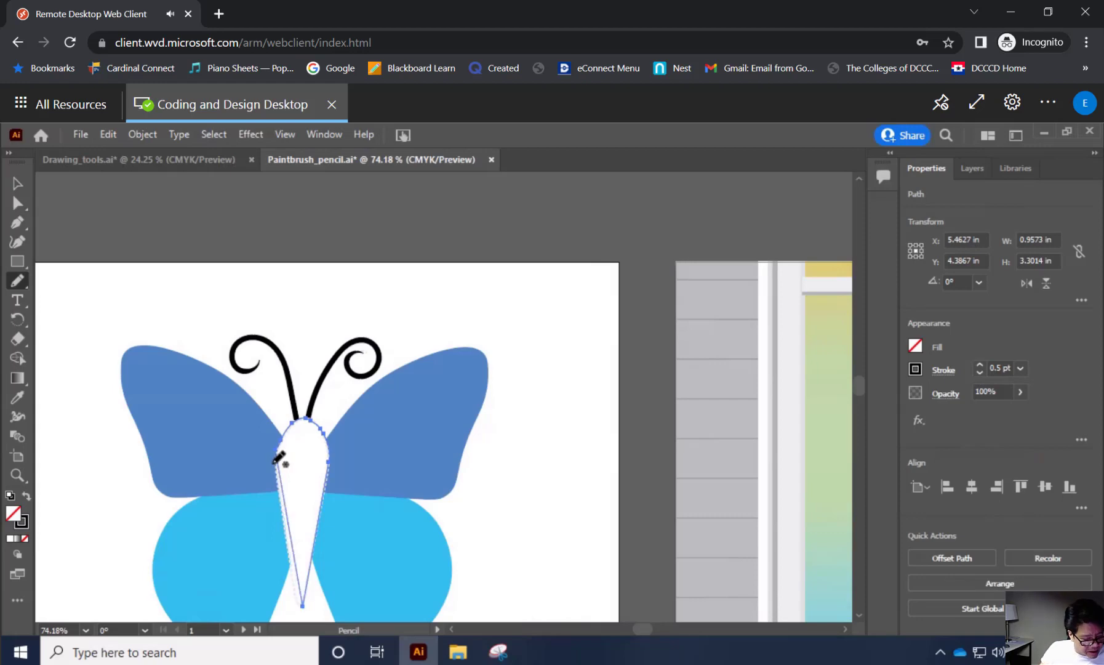
{"action": "mouse_move", "coordinate": [279, 456]}
{"action": "left_mouse_down"}
{"action": "mouse_move", "coordinate": [306, 477]}
{"action": "mouse_move", "coordinate": [278, 456]}
{"action": "left_mouse_up"}
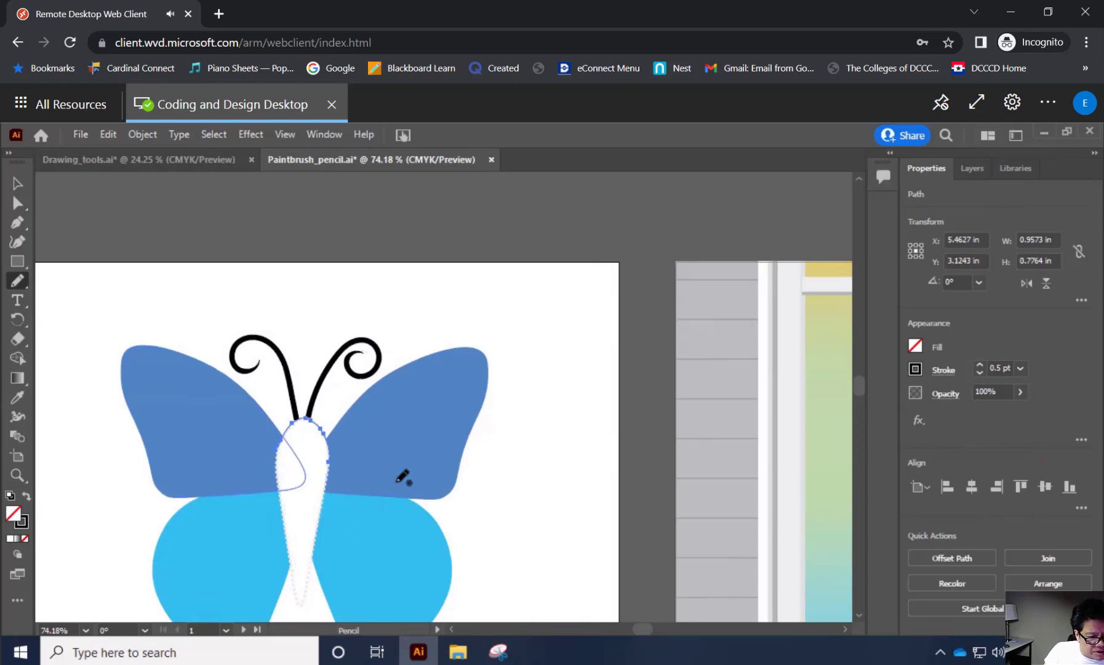
{"action": "key", "text": "ctrl+z"}
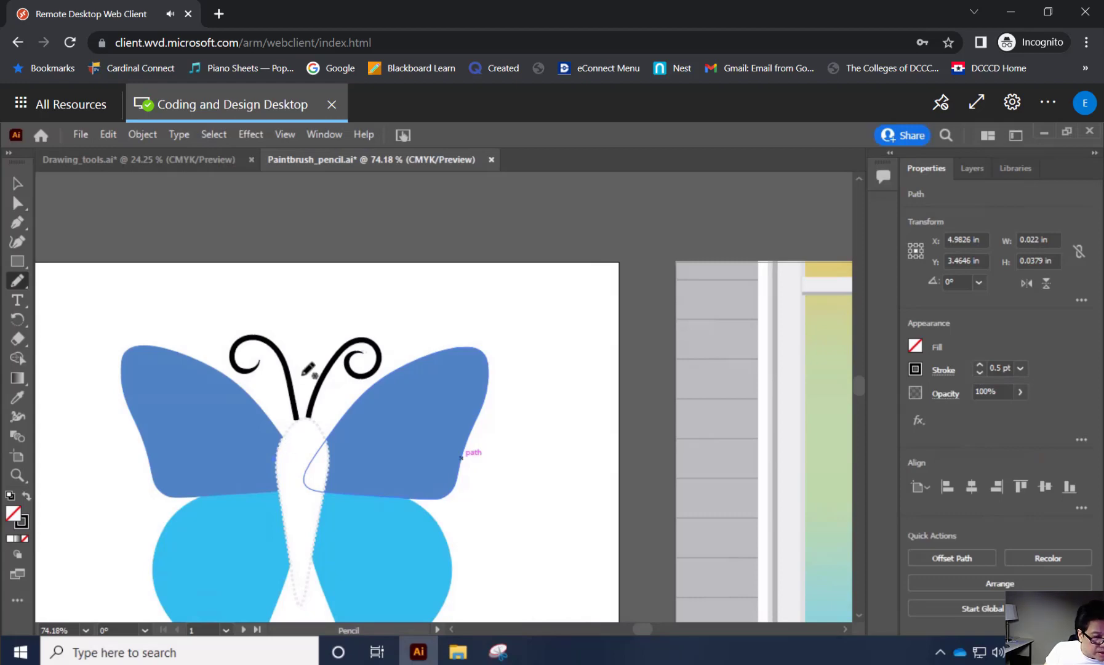
{"action": "key", "text": "ctrl"}
{"action": "key", "text": "ctrl+z"}
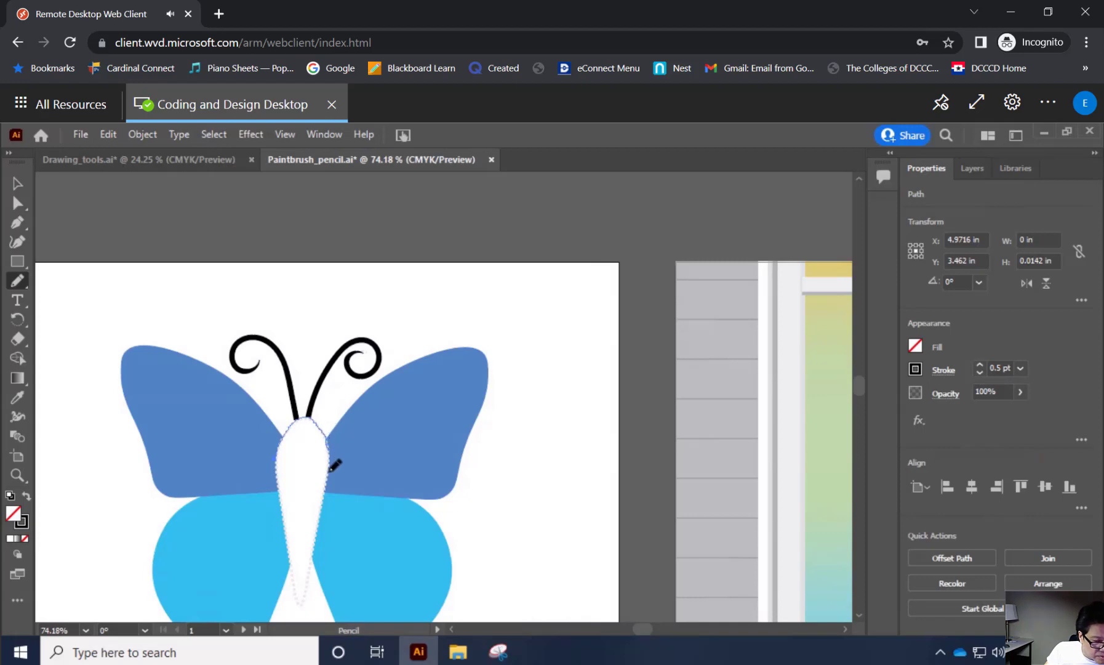
Draw the butterfly's body with the Pencil tool as a closed path along the dotted guide, about 0.98 in wide and 3.35 in high.
{"action": "left_click_drag", "start_coordinate": [334, 466], "coordinate": [330, 459]}
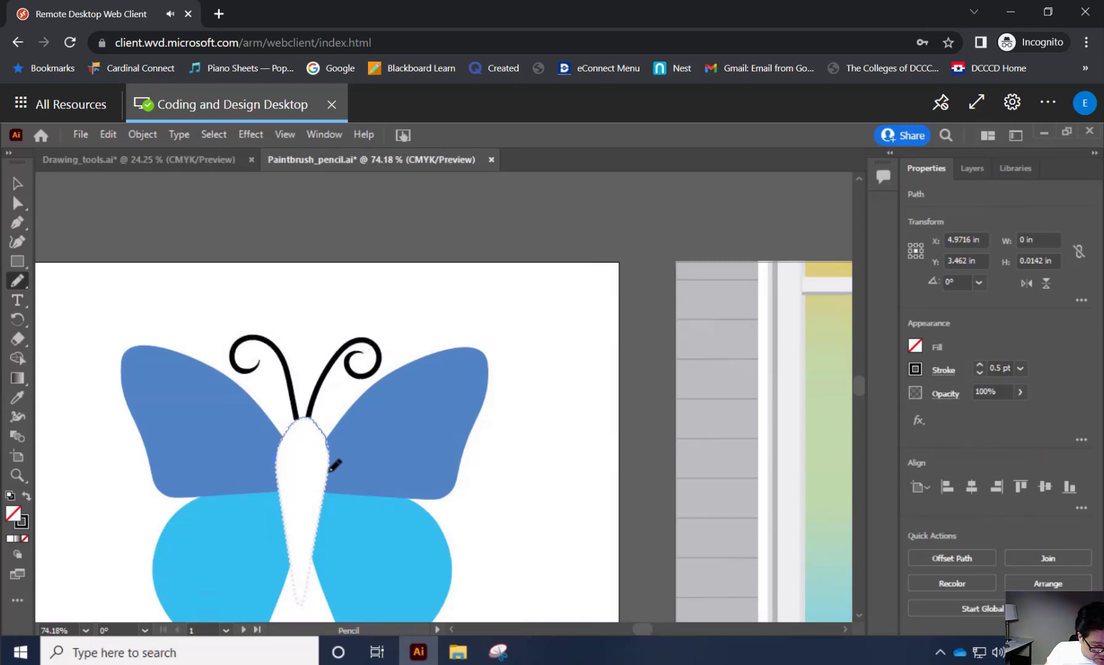
{"action": "key", "text": "super"}
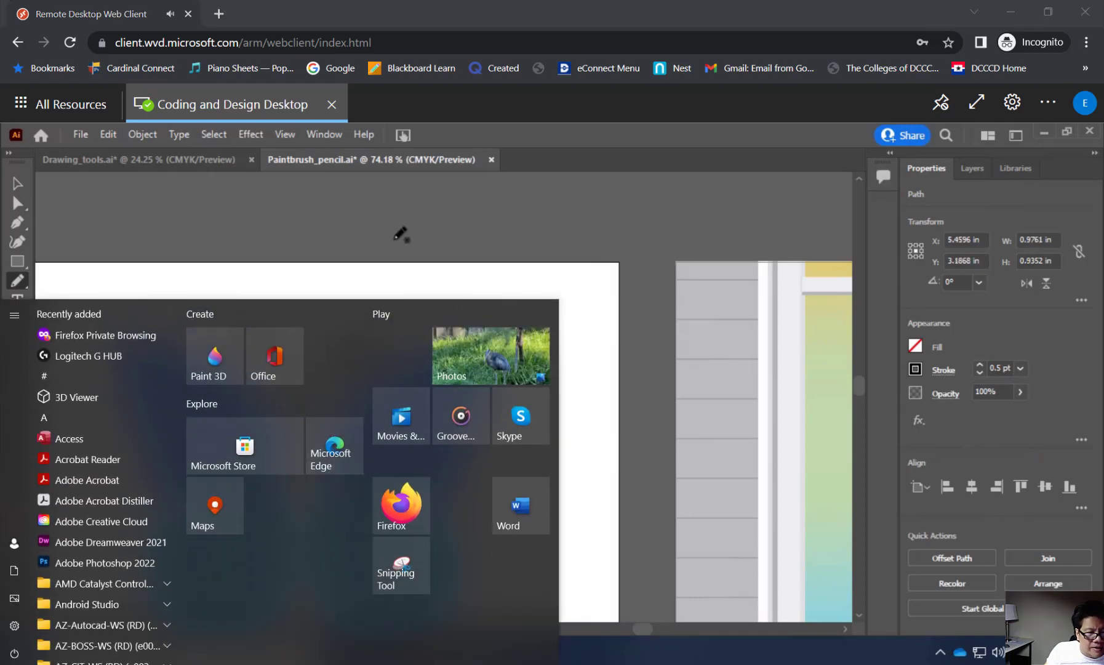
{"action": "left_click", "coordinate": [396, 238]}
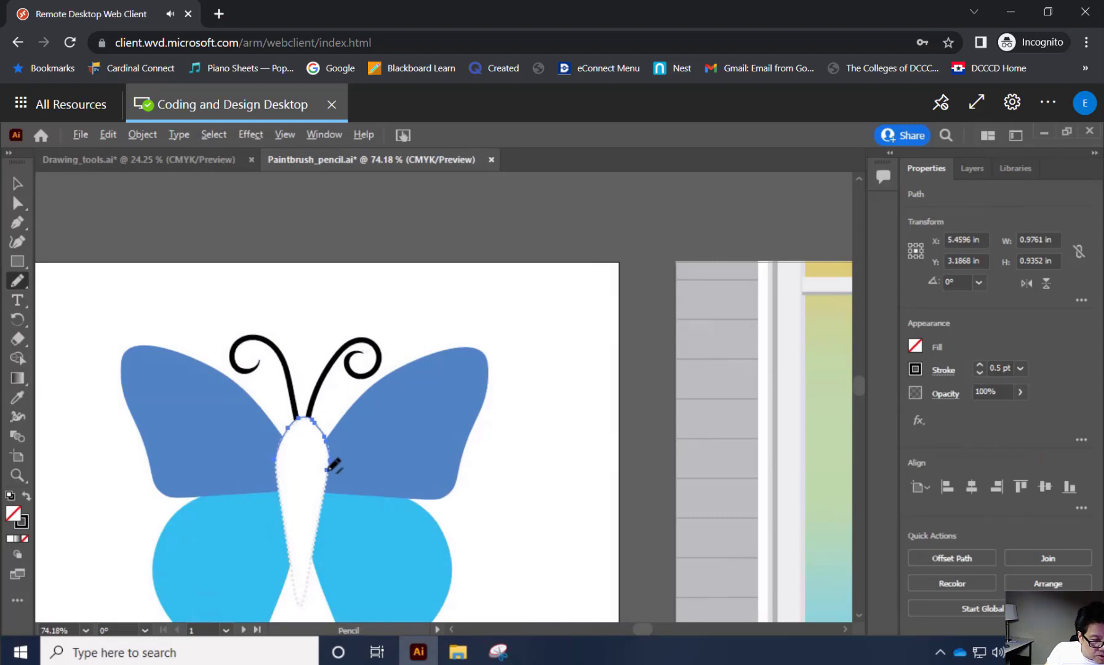
{"action": "left_click_drag", "start_coordinate": [328, 479], "coordinate": [303, 607]}
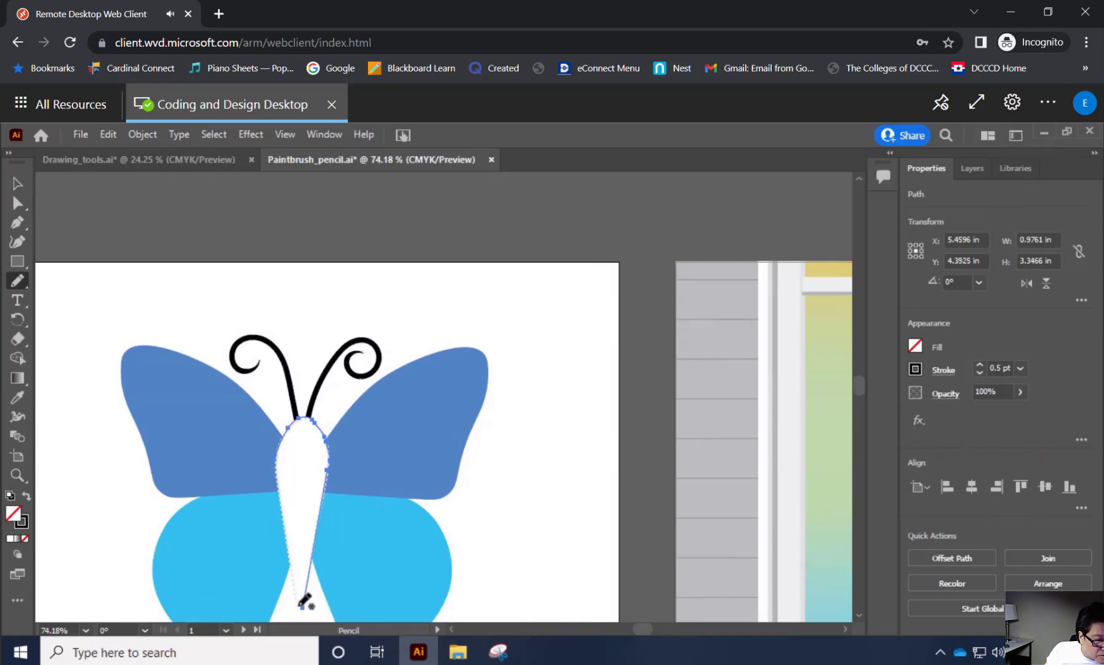
{"action": "left_click_drag", "start_coordinate": [301, 606], "coordinate": [277, 462]}
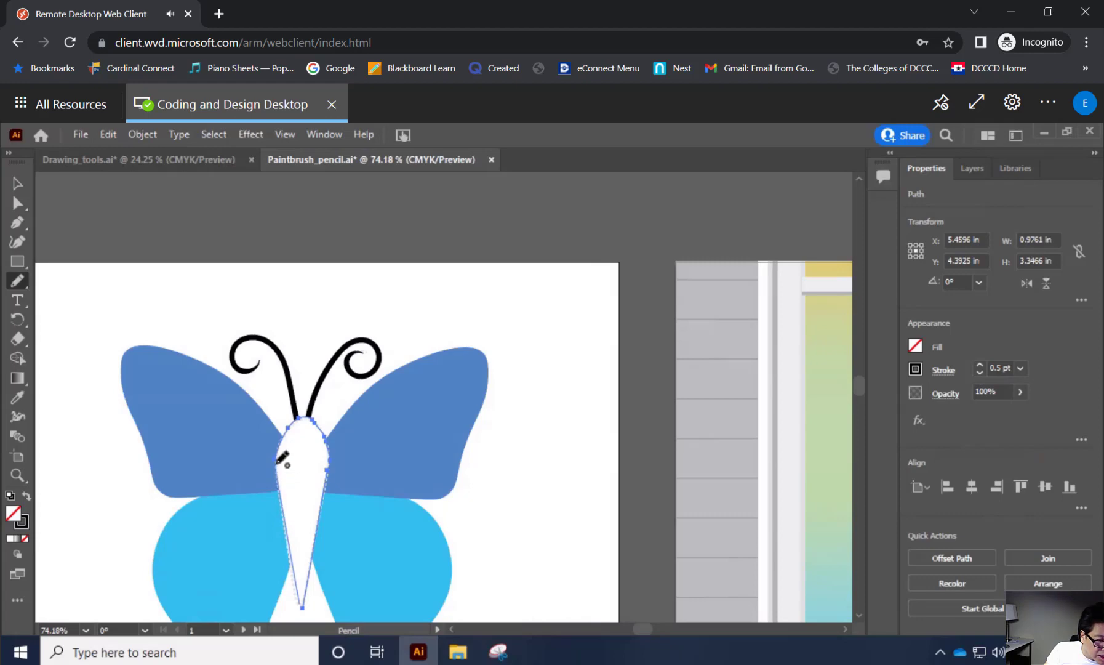
{"action": "left_click_drag", "start_coordinate": [276, 459], "coordinate": [277, 459]}
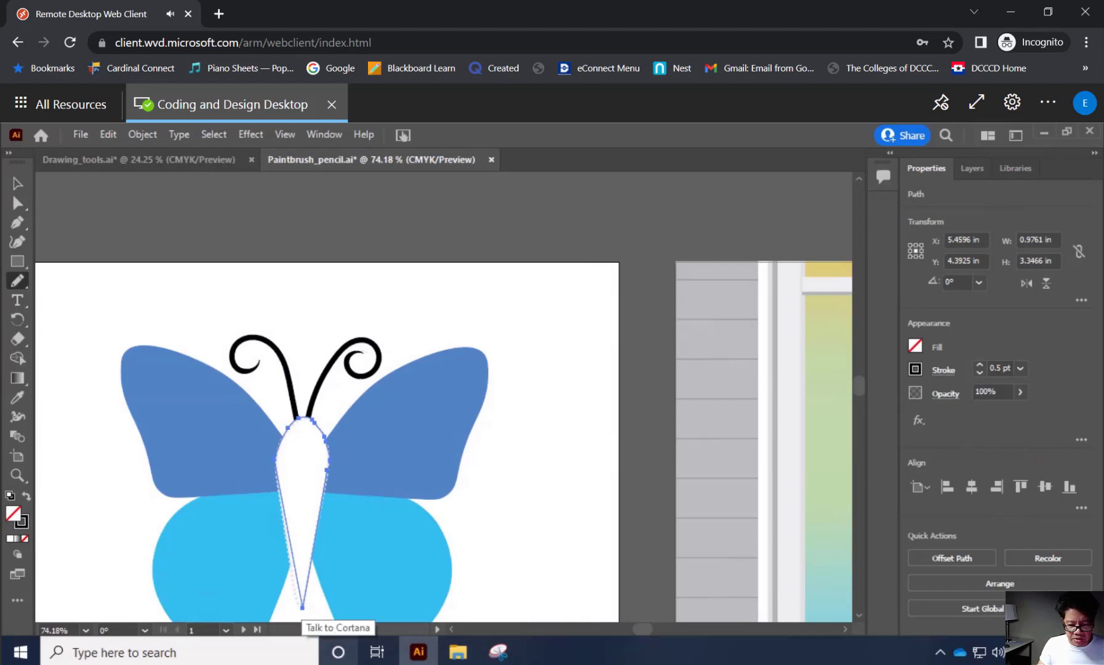
{"action": "left_click", "coordinate": [1078, 589]}
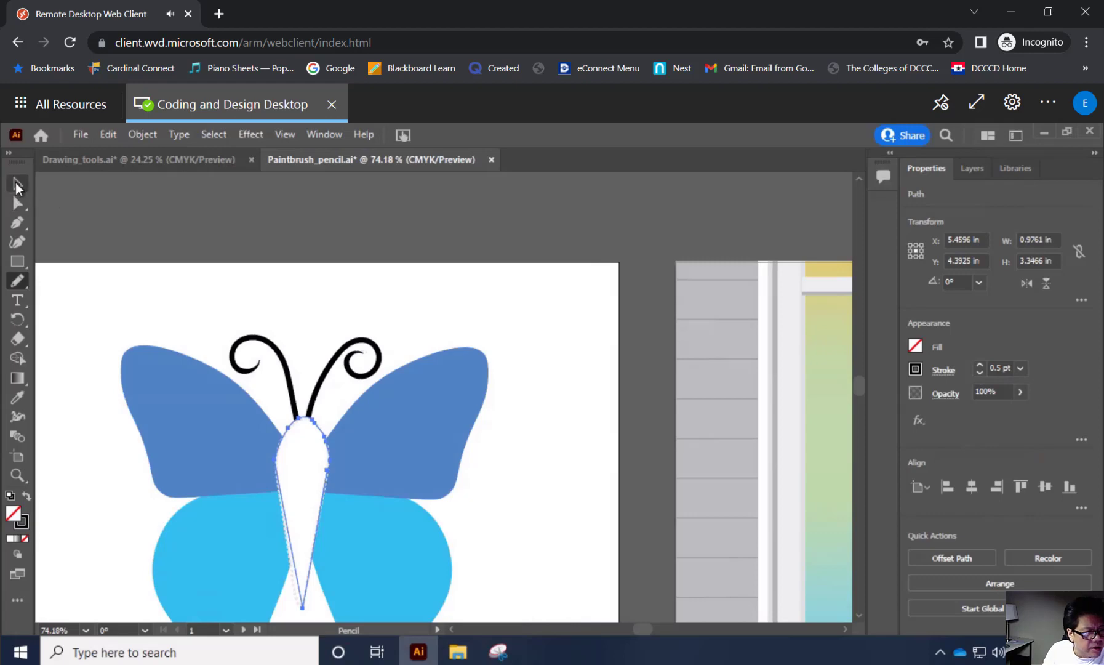
Fill the butterfly's body path with the dark gray swatch.
{"action": "left_click", "coordinate": [14, 187]}
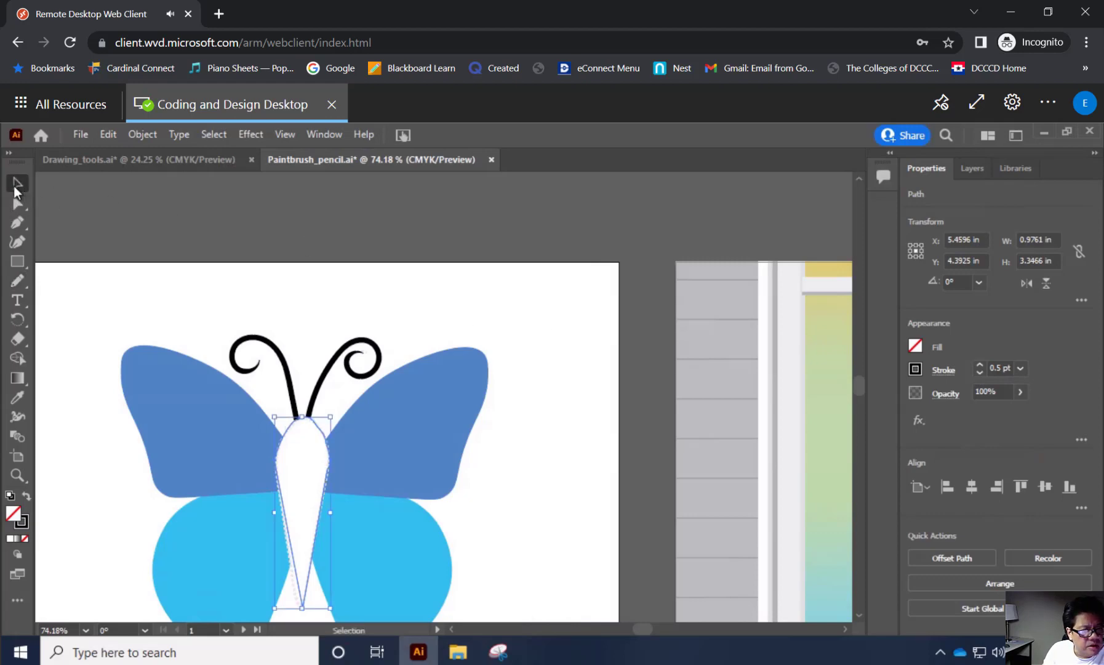
{"action": "left_click", "coordinate": [916, 347]}
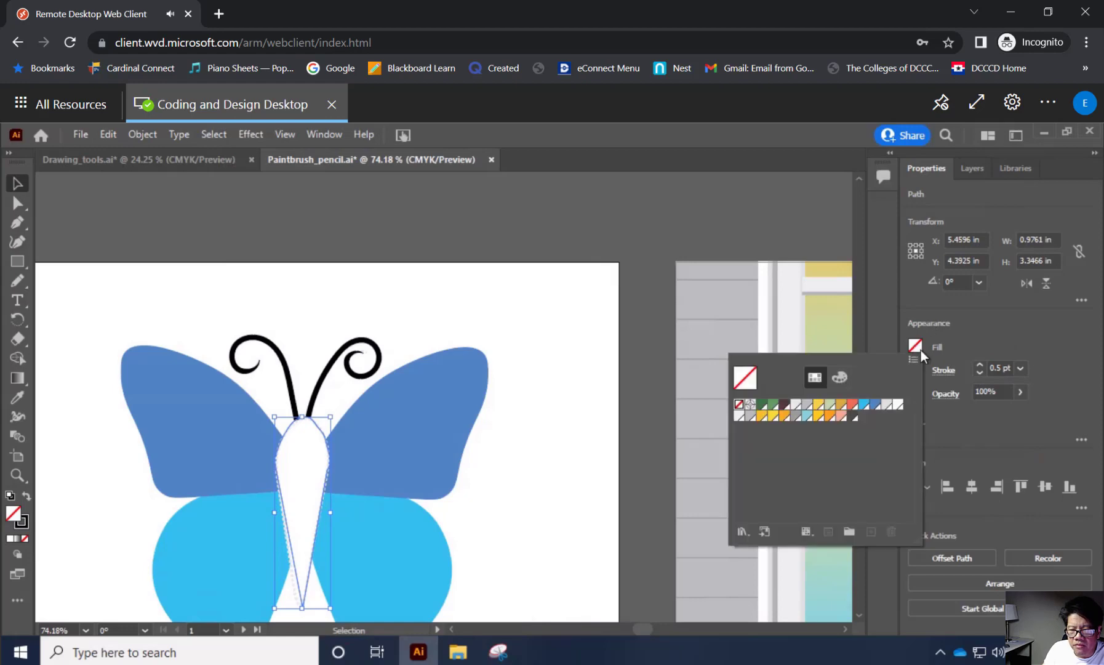
{"action": "left_click", "coordinate": [853, 418]}
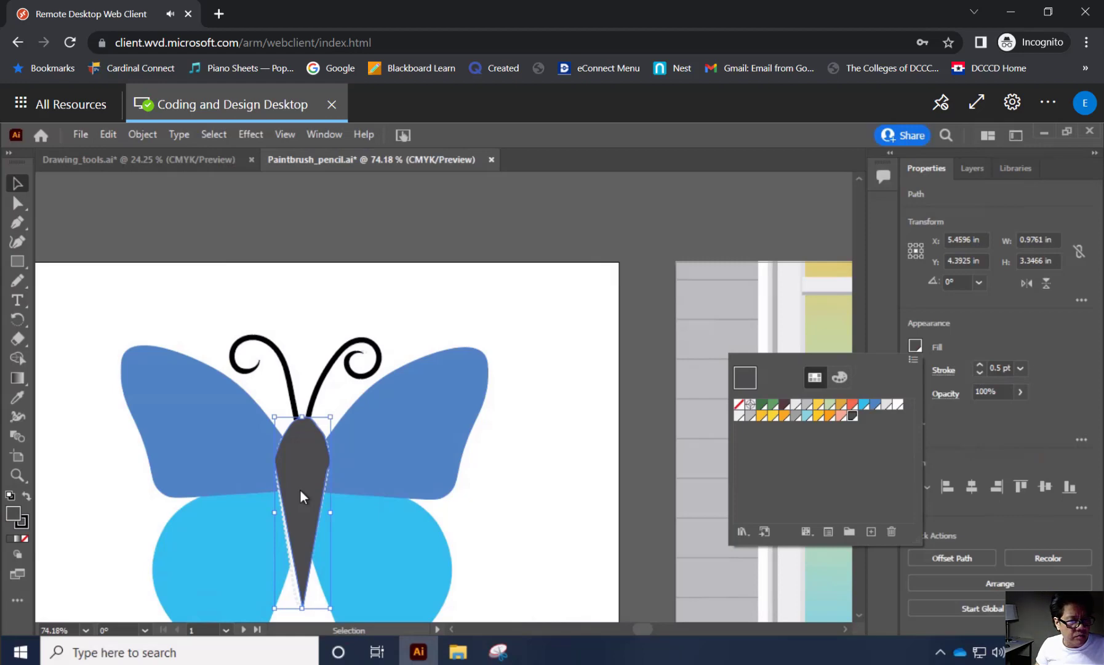
Select the wings, body and antennae of the butterfly and group them together.
{"action": "left_click", "coordinate": [76, 299]}
{"action": "left_click_drag", "start_coordinate": [84, 306], "coordinate": [500, 582]}
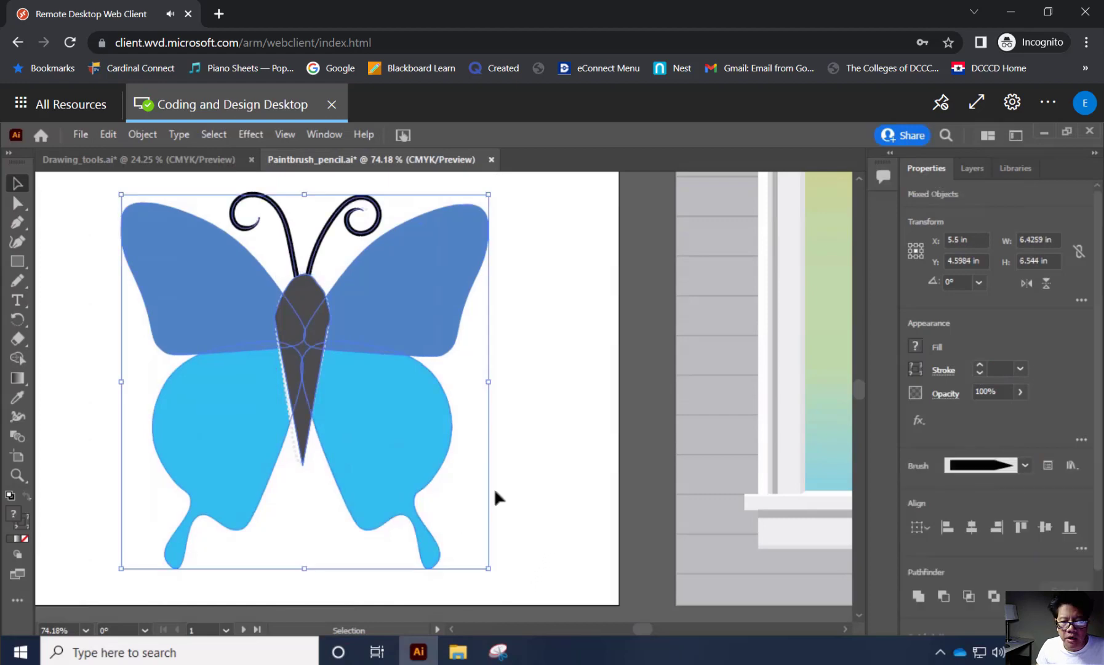
{"action": "scroll", "coordinate": [1102, 450], "scroll_direction": "down", "scroll_amount": 3}
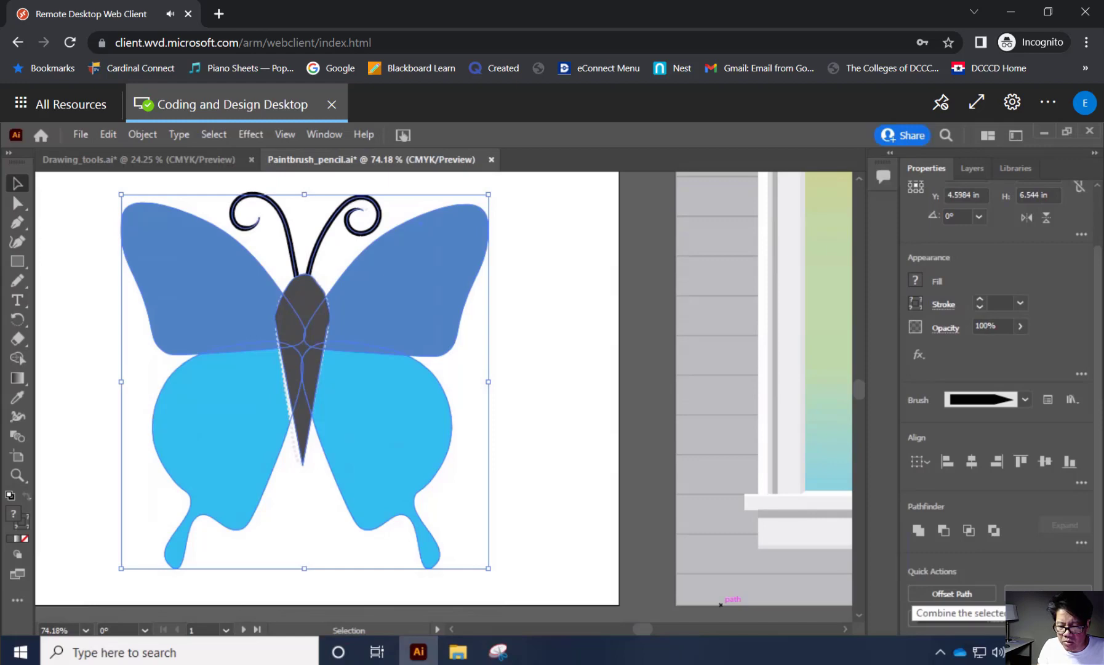
{"action": "left_click", "coordinate": [1048, 594]}
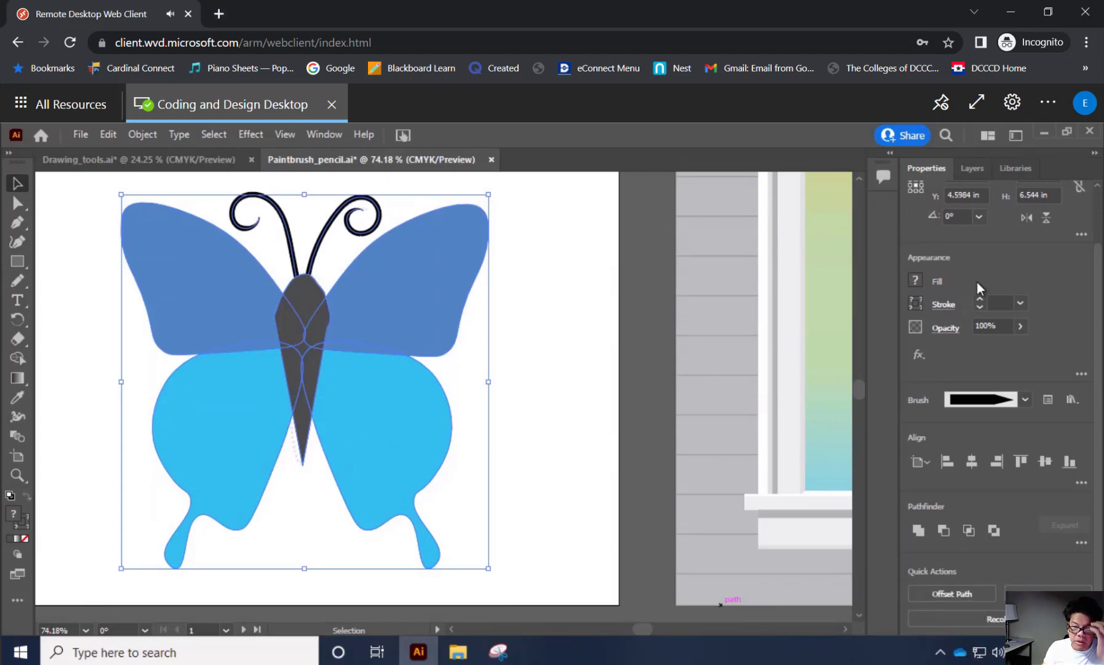
{"action": "scroll", "coordinate": [825, 339], "scroll_direction": "up", "scroll_amount": 2}
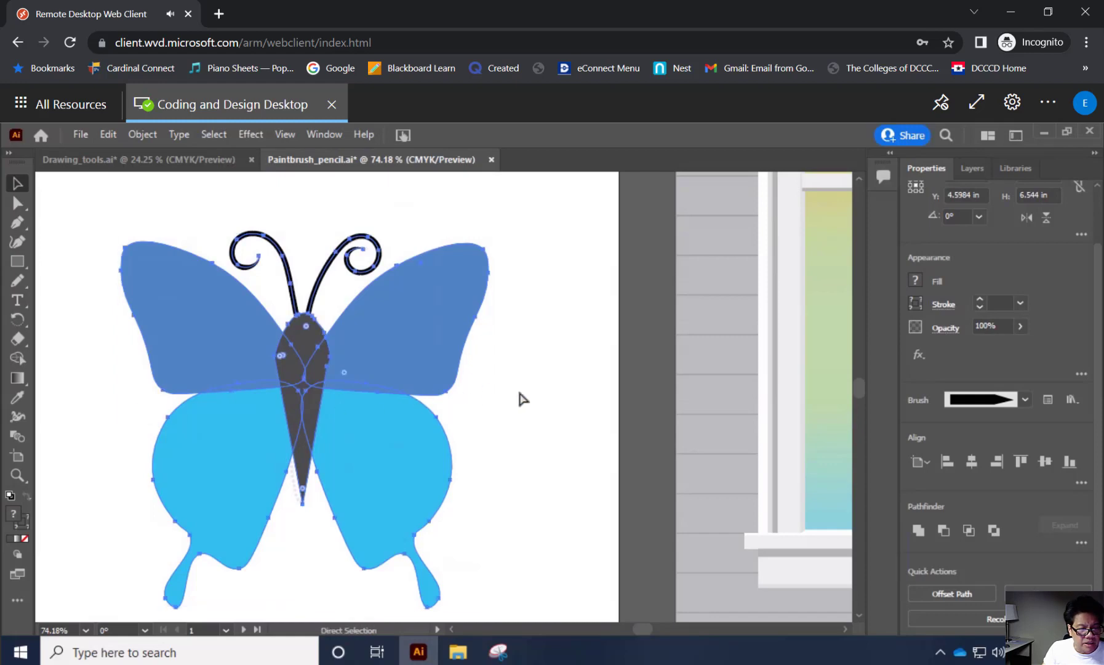
Turn on Scale Strokes & Effects in the transform options of the selected butterfly group.
{"action": "key", "text": "a"}
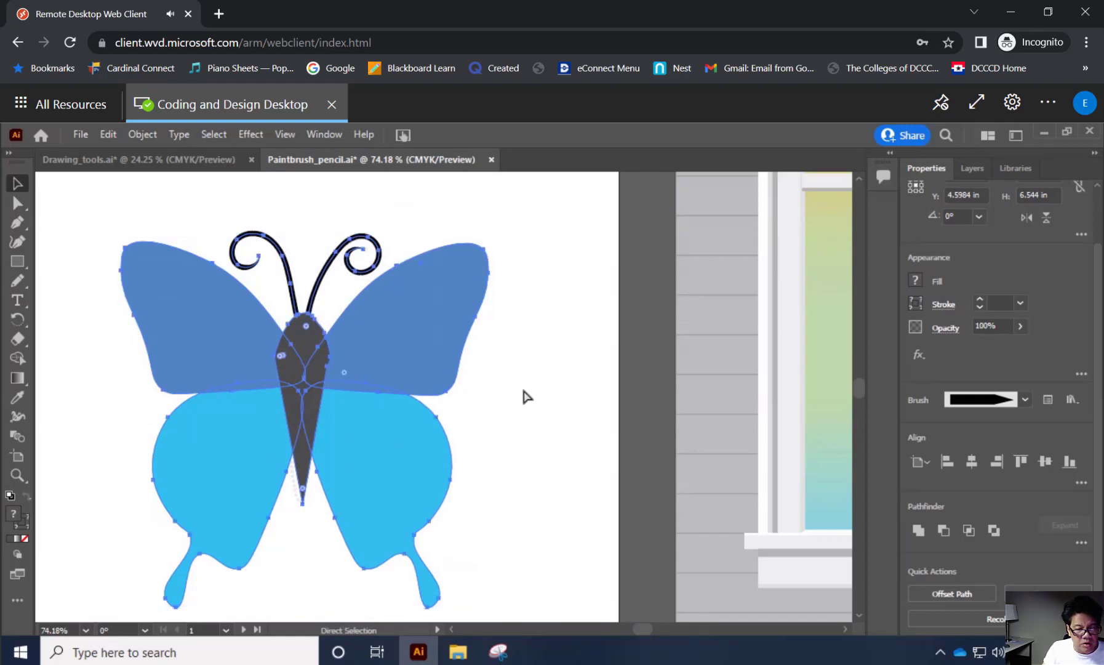
{"action": "key", "text": "v"}
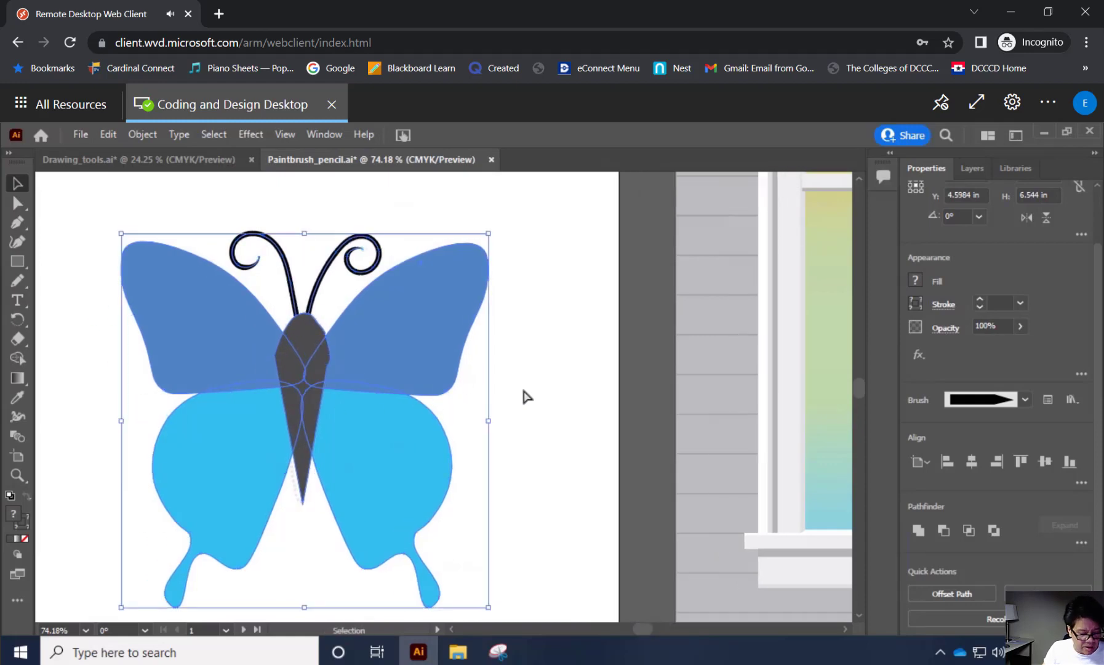
{"action": "scroll", "coordinate": [522, 390], "scroll_direction": "down", "scroll_amount": 2}
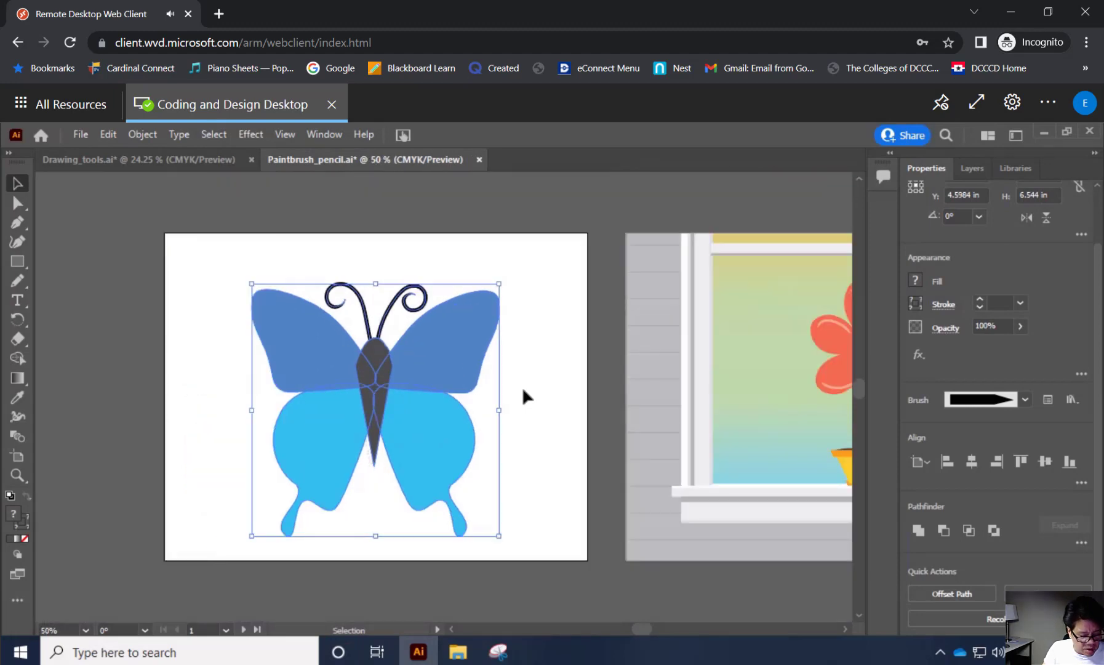
{"action": "scroll", "coordinate": [523, 389], "scroll_direction": "down", "scroll_amount": 1}
{"action": "scroll", "coordinate": [524, 389], "scroll_direction": "up", "scroll_amount": 1}
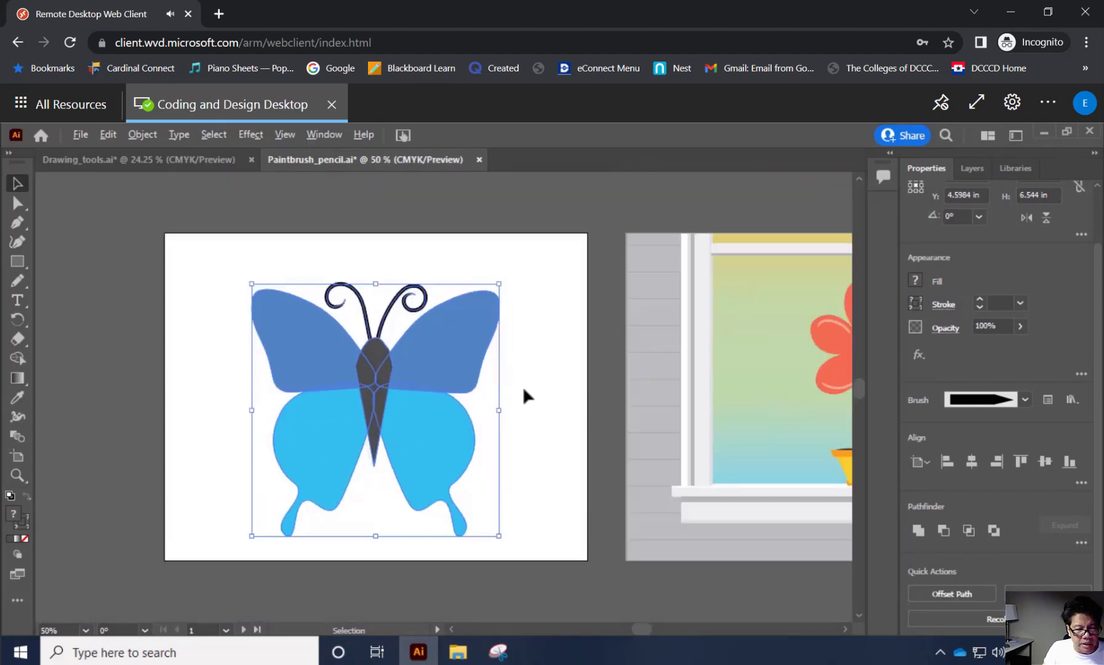
{"action": "scroll", "coordinate": [524, 389], "scroll_direction": "down", "scroll_amount": 1}
{"action": "scroll", "coordinate": [523, 389], "scroll_direction": "up", "scroll_amount": 1}
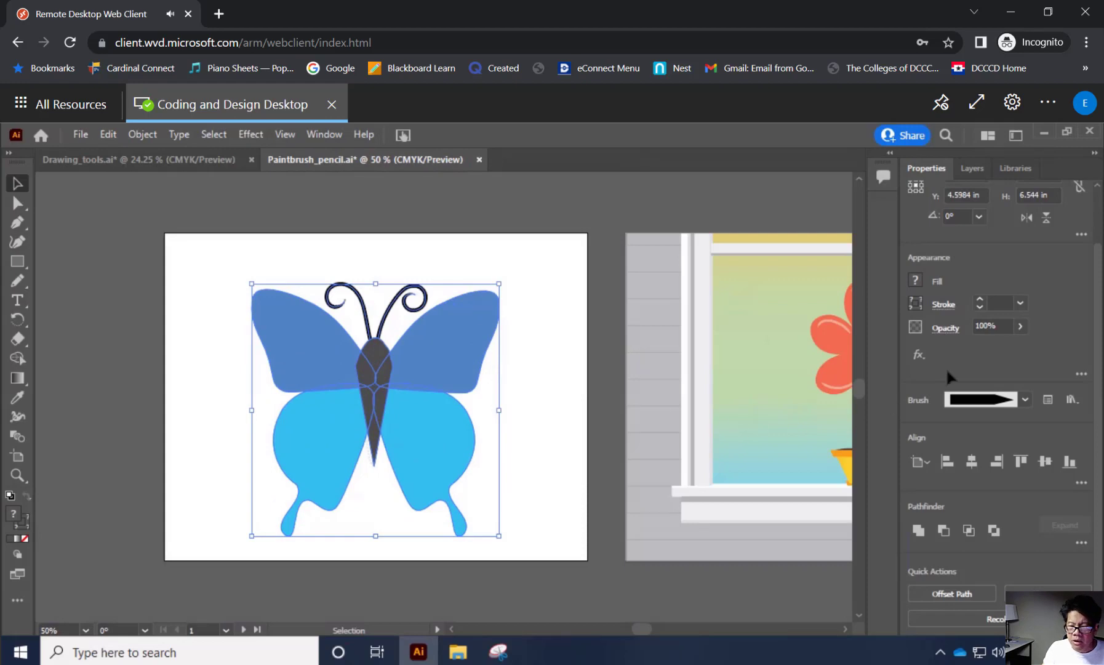
{"action": "left_click", "coordinate": [1081, 236]}
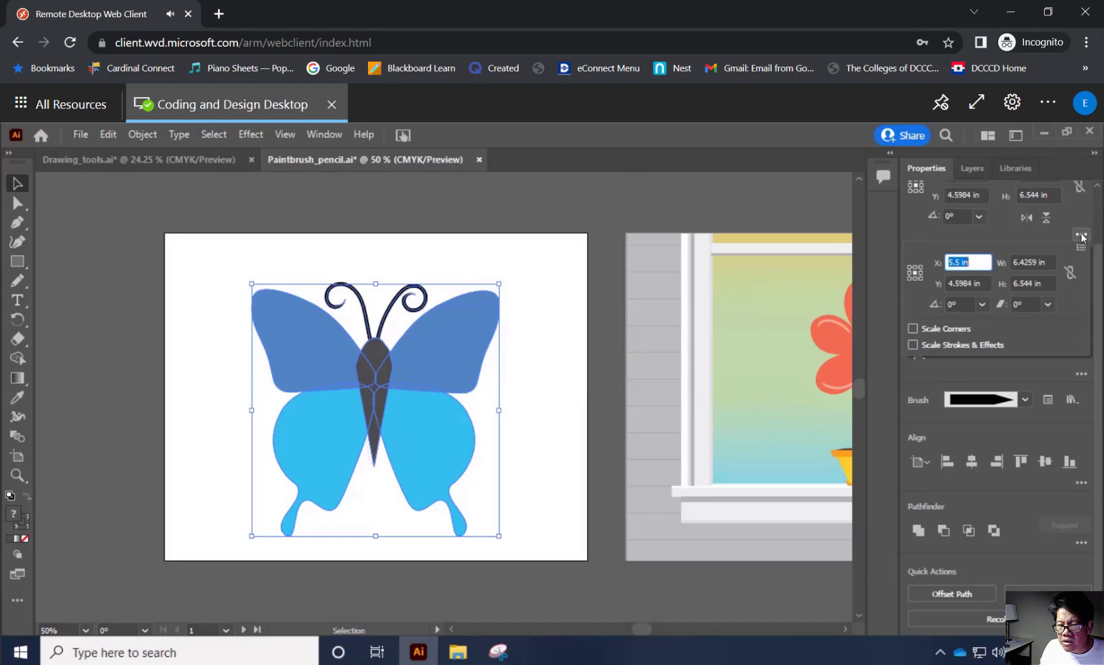
{"action": "left_click", "coordinate": [913, 344]}
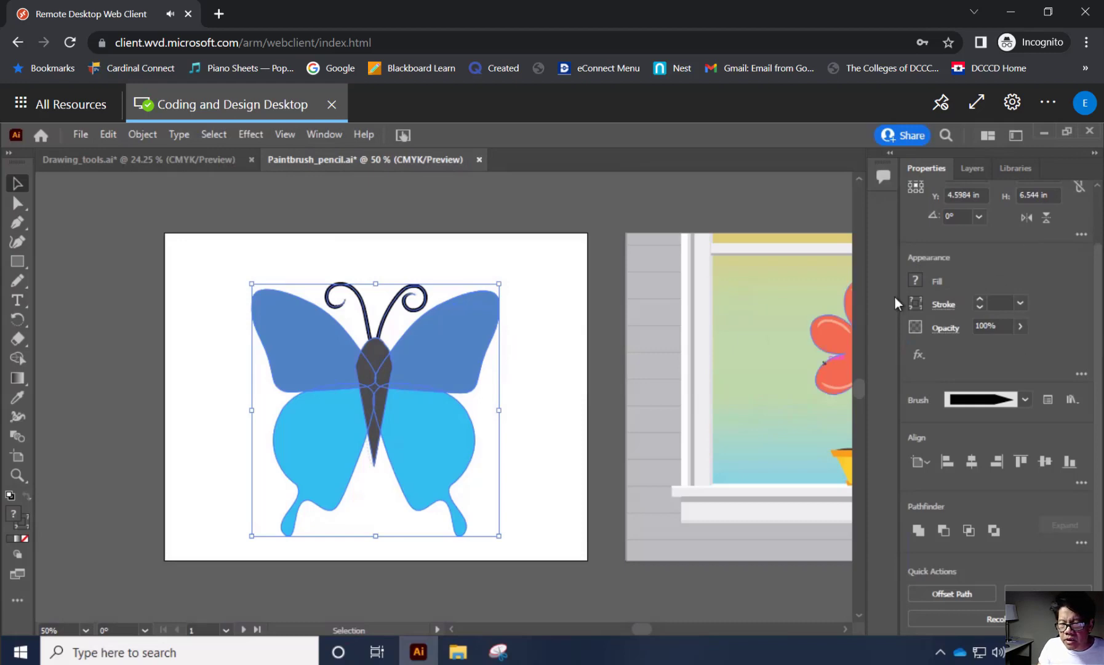
{"action": "scroll", "coordinate": [1033, 297], "scroll_direction": "up", "scroll_amount": 2}
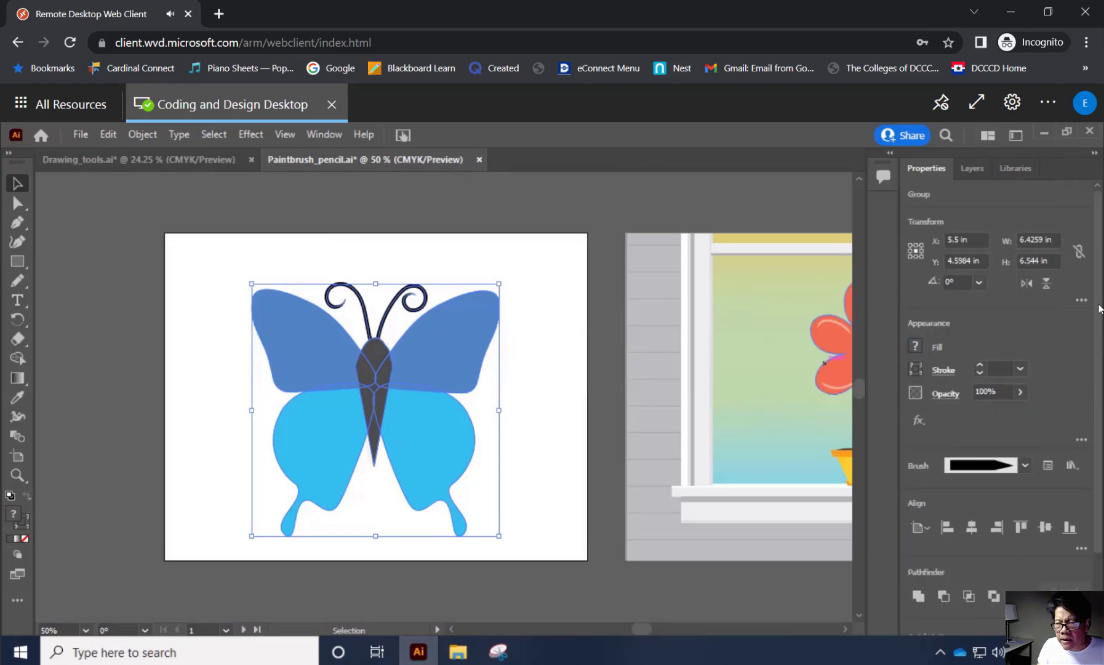
{"action": "left_click", "coordinate": [1081, 300]}
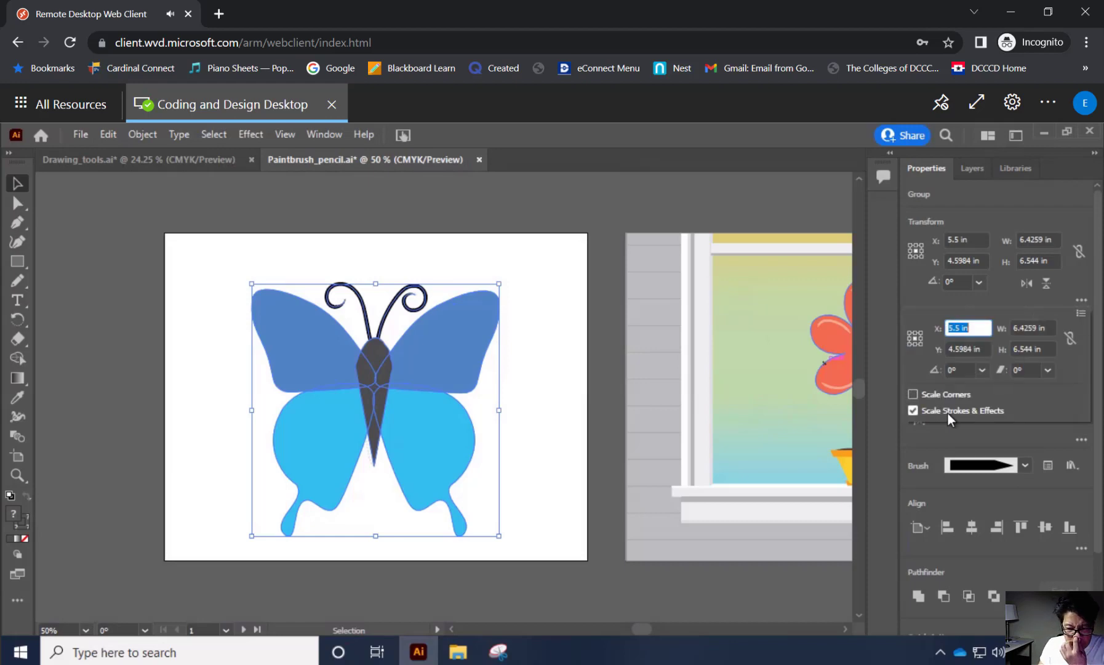
Scale the butterfly group down to about 2.35 in wide and 2.40 in high and rotate it clockwise so its antennae point to the upper right.
{"action": "left_click", "coordinate": [500, 285]}
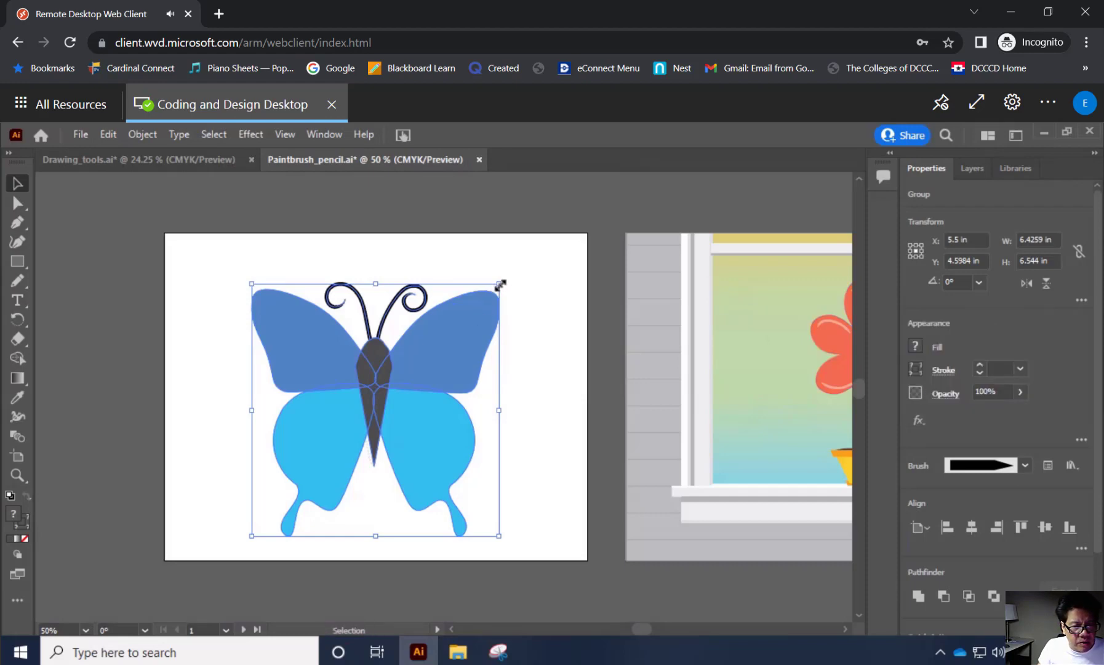
{"action": "left_click_drag", "start_coordinate": [500, 284], "coordinate": [347, 427]}
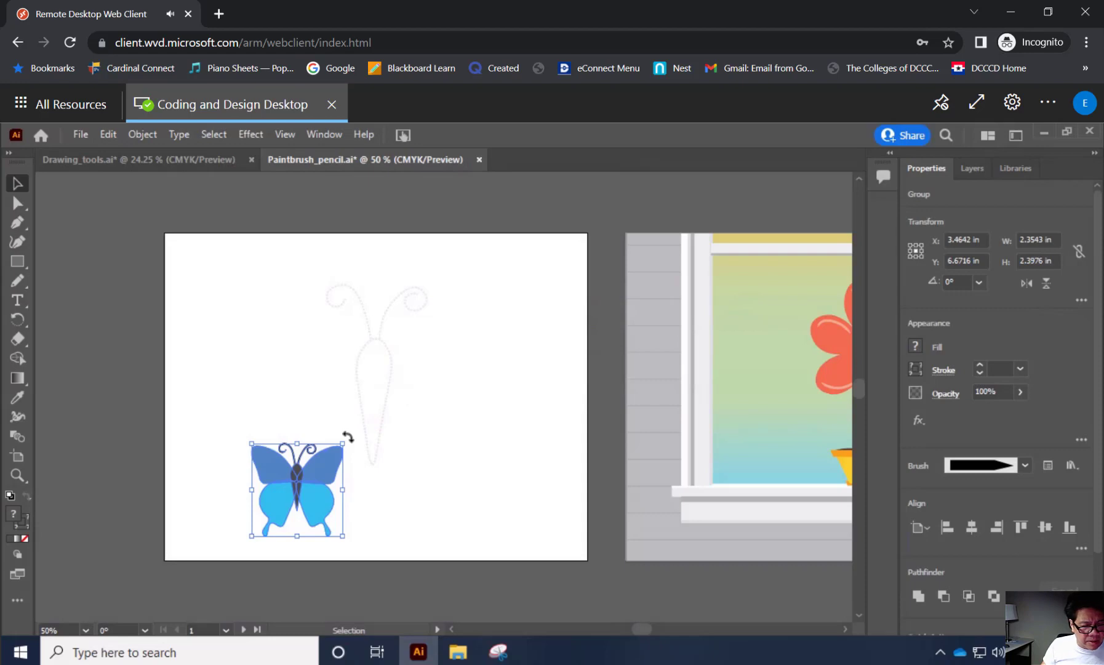
{"action": "left_click_drag", "start_coordinate": [348, 437], "coordinate": [364, 475]}
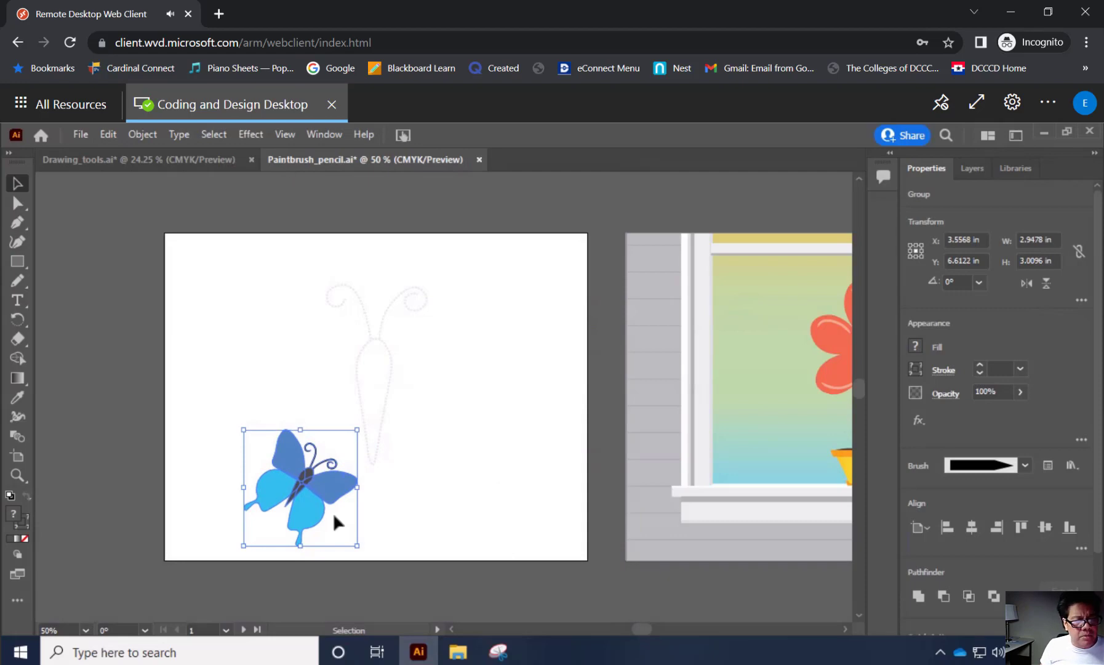
Move the butterfly group onto the window artboard at about X 16.99 in, Y 2.27 in, overlapping the flower's upper-left petals, and deselect it.
{"action": "left_click", "coordinate": [290, 135]}
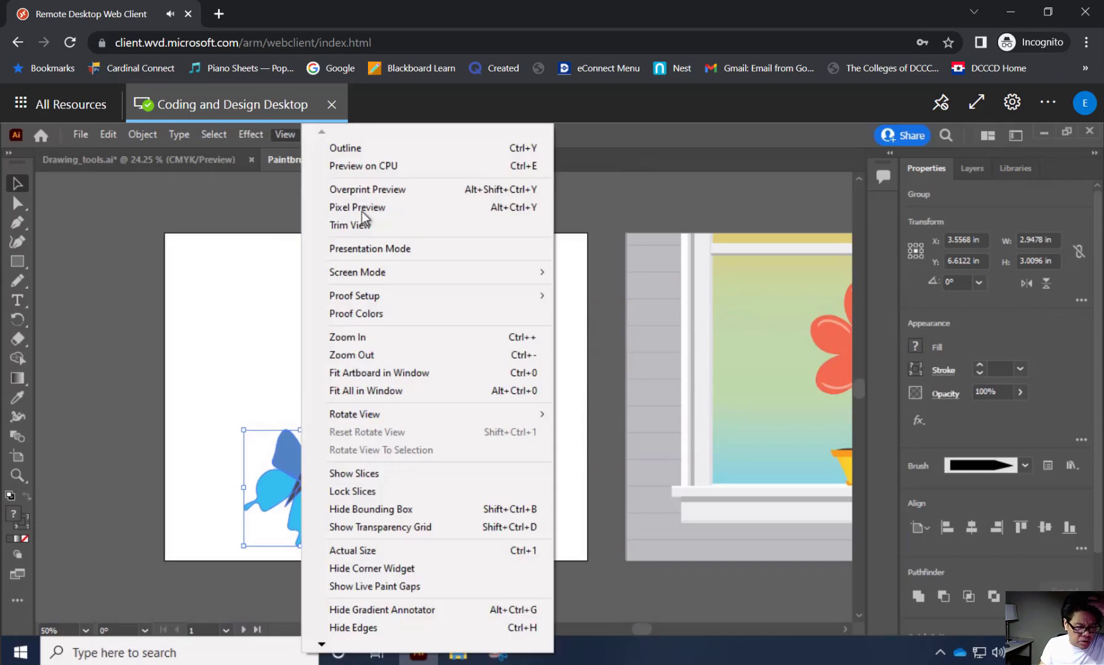
{"action": "left_click", "coordinate": [414, 373]}
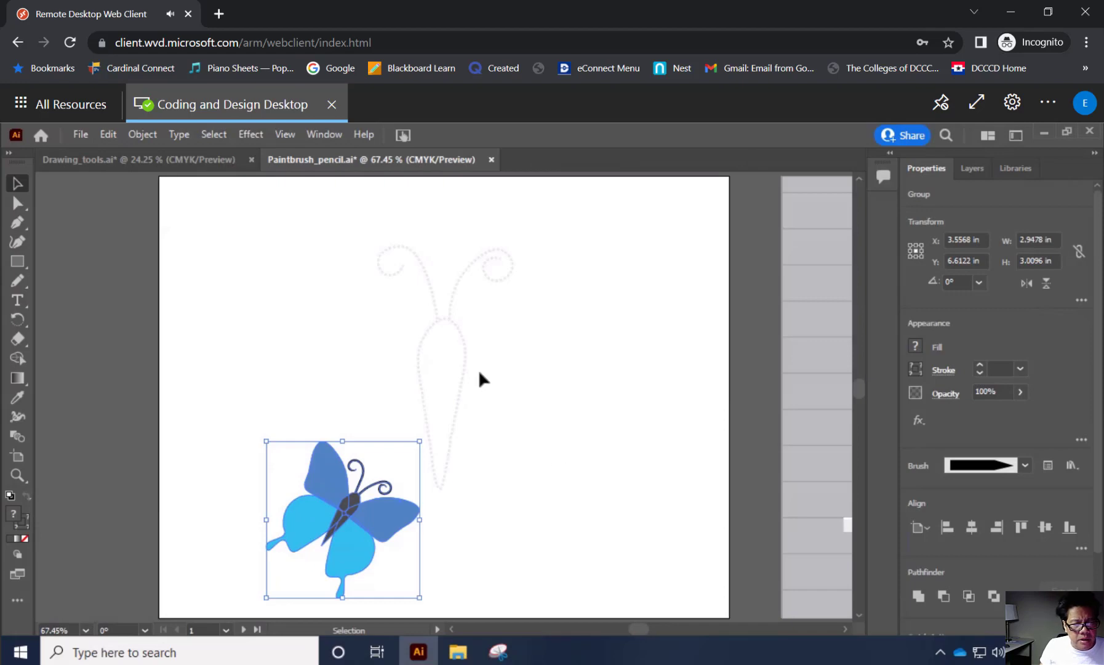
{"action": "scroll", "coordinate": [482, 366], "scroll_direction": "down", "scroll_amount": 1}
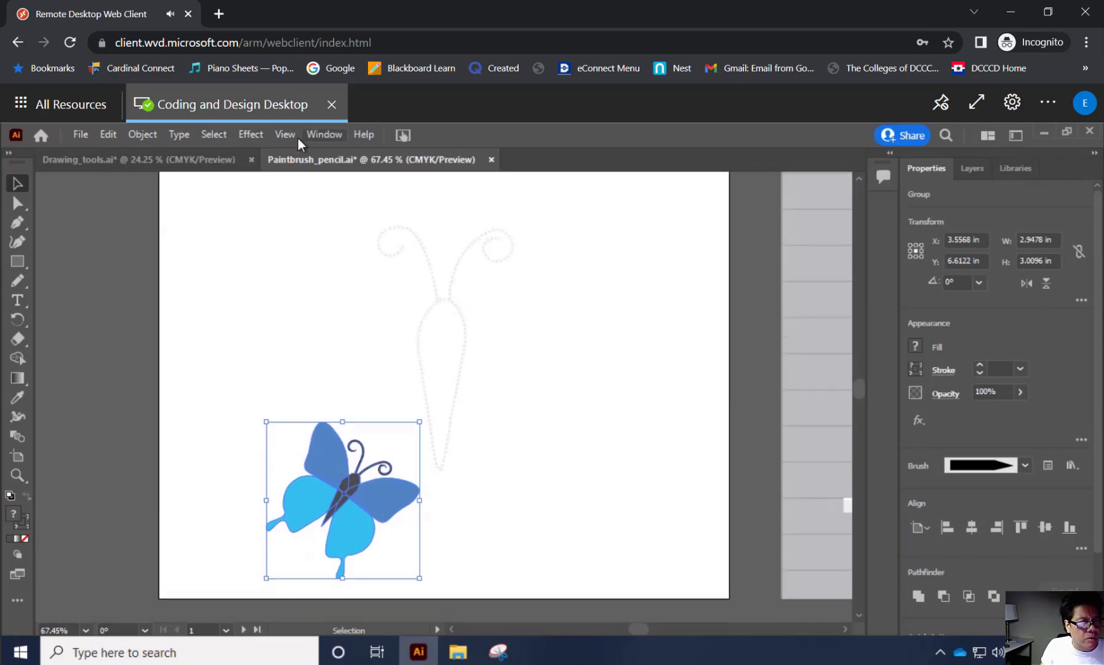
{"action": "left_click", "coordinate": [295, 138]}
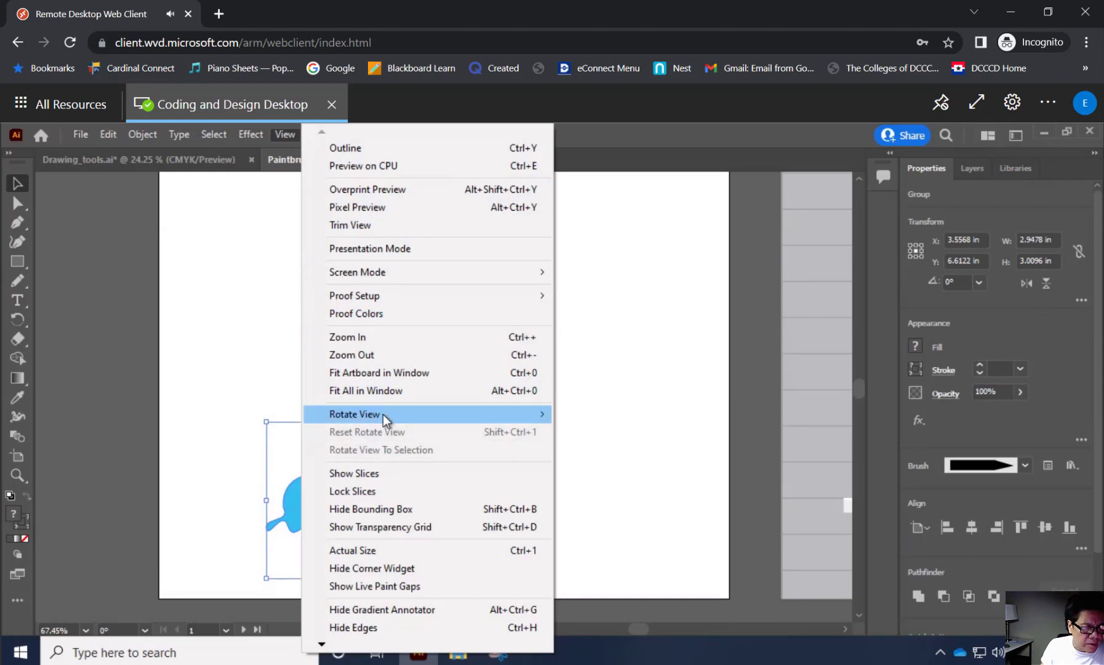
{"action": "mouse_move", "coordinate": [384, 414]}
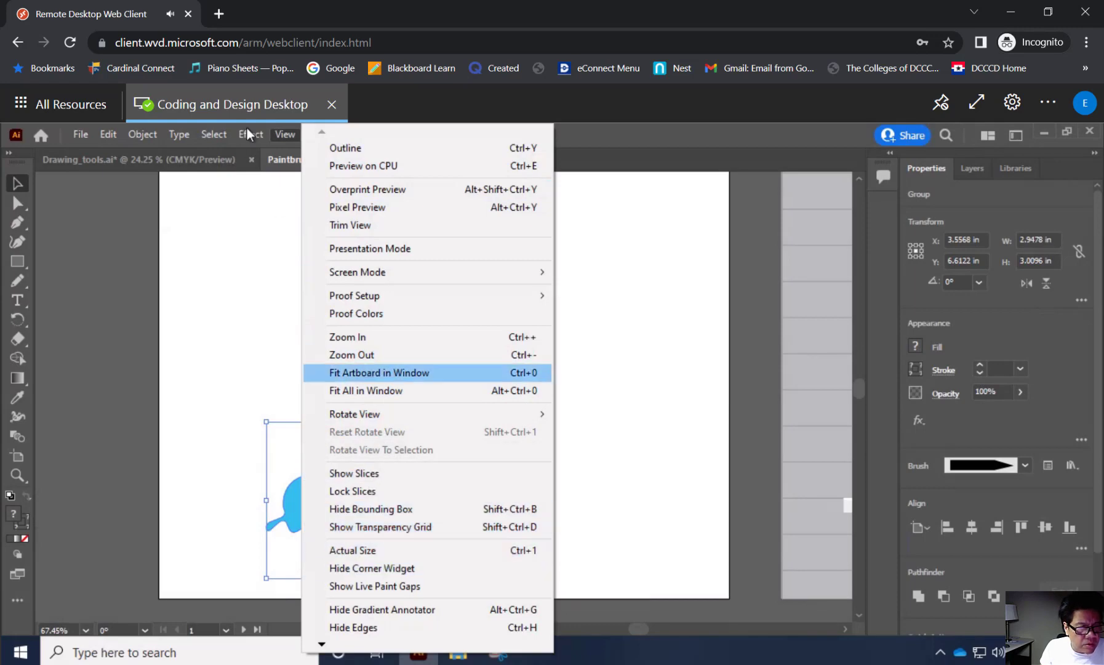
{"action": "mouse_move", "coordinate": [332, 140]}
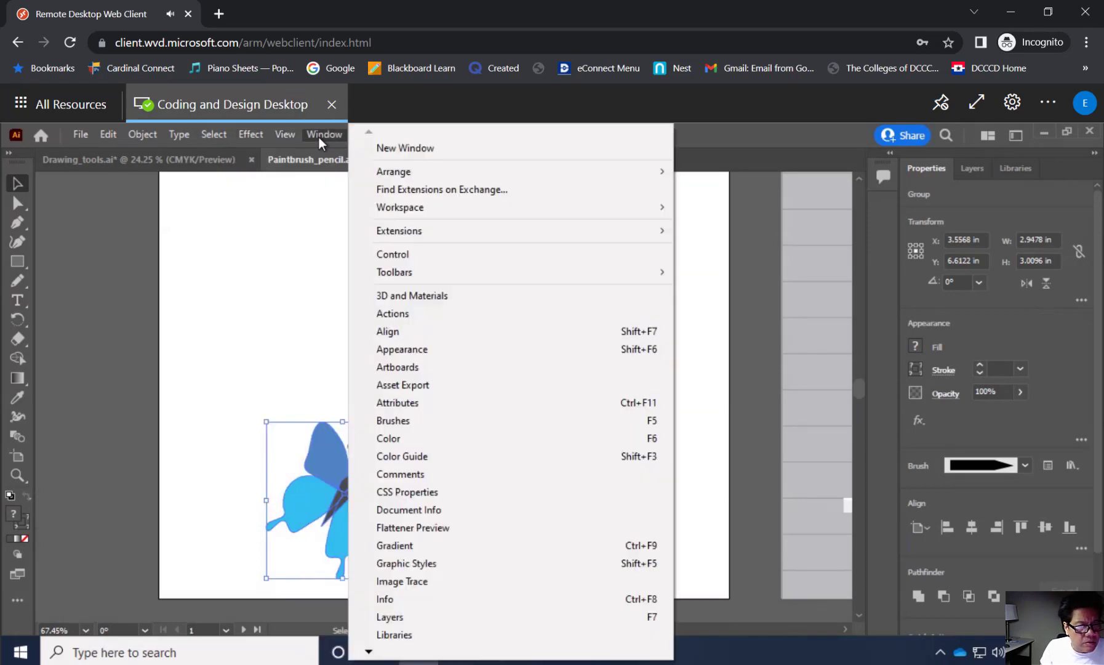
{"action": "mouse_move", "coordinate": [292, 132]}
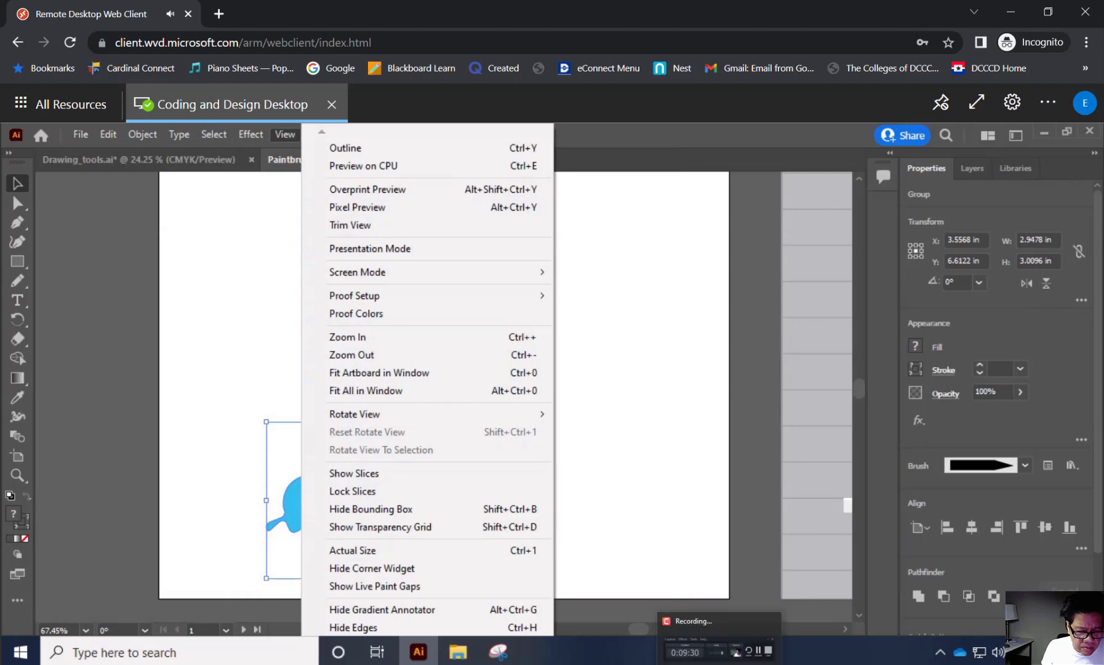
{"action": "left_click", "coordinate": [719, 663]}
{"action": "left_click", "coordinate": [719, 664]}
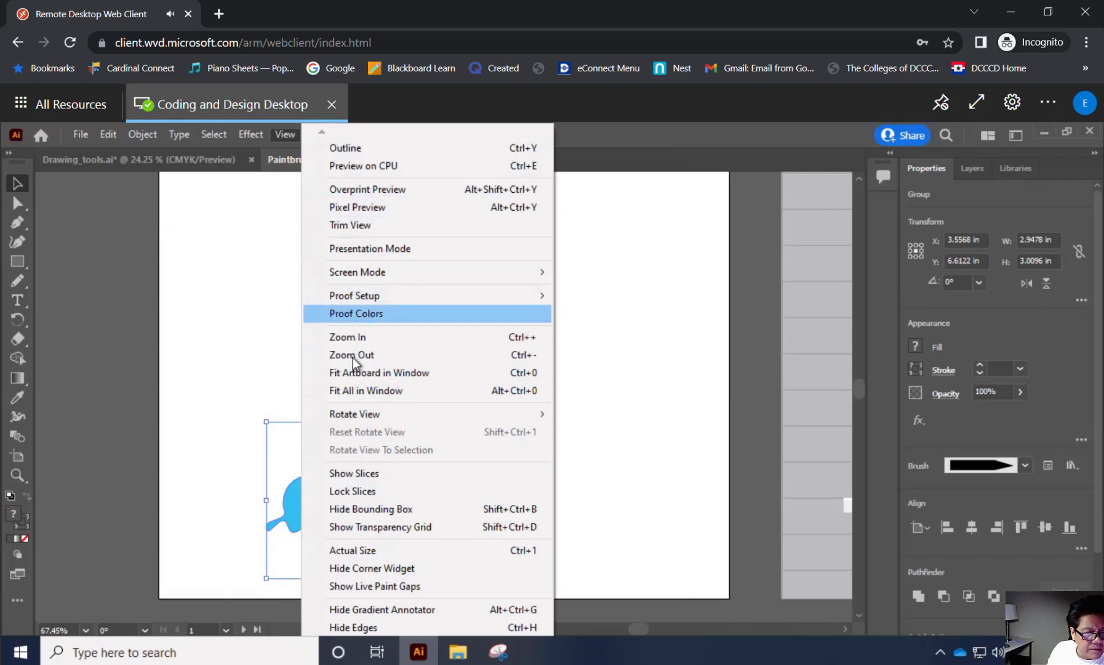
{"action": "left_click", "coordinate": [355, 391]}
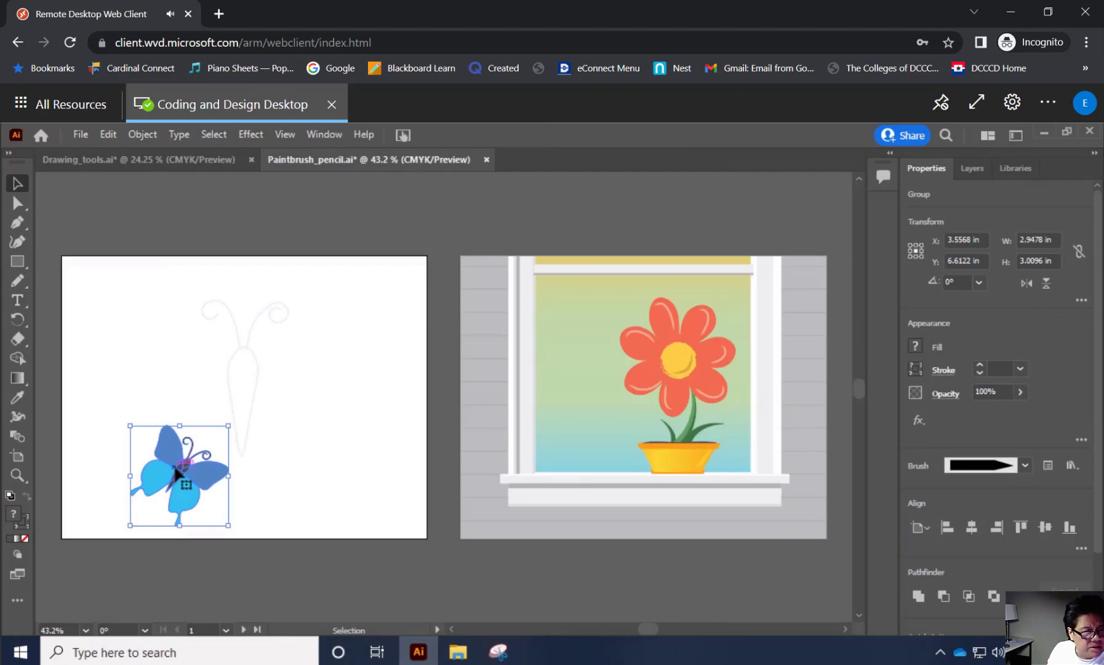
{"action": "left_click_drag", "start_coordinate": [192, 477], "coordinate": [635, 332]}
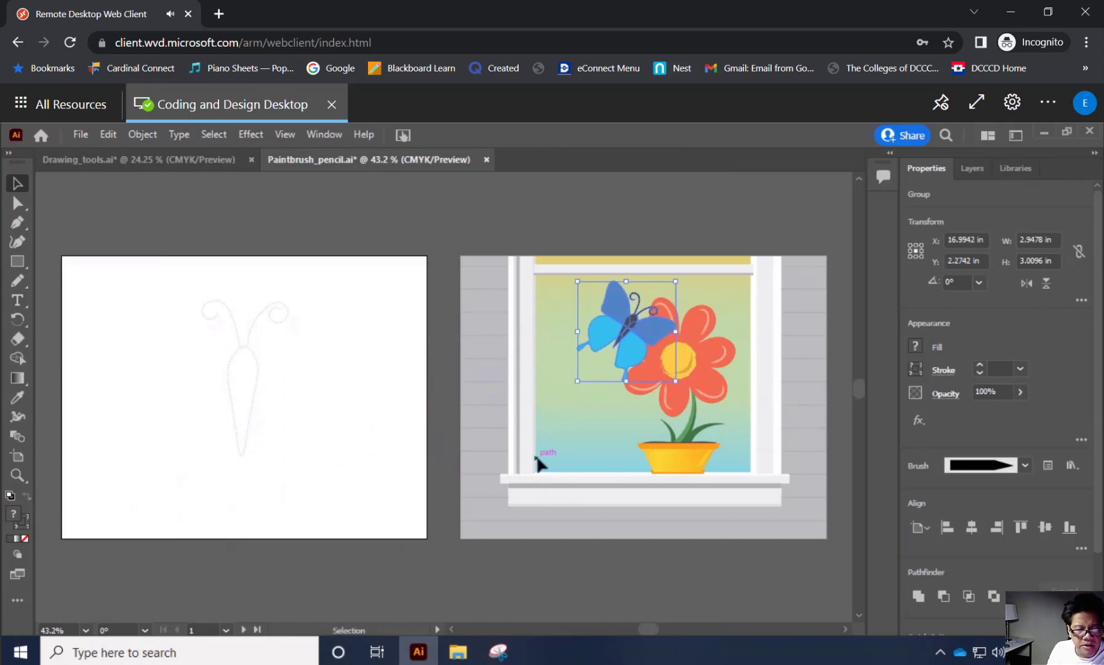
{"action": "left_click", "coordinate": [479, 359]}
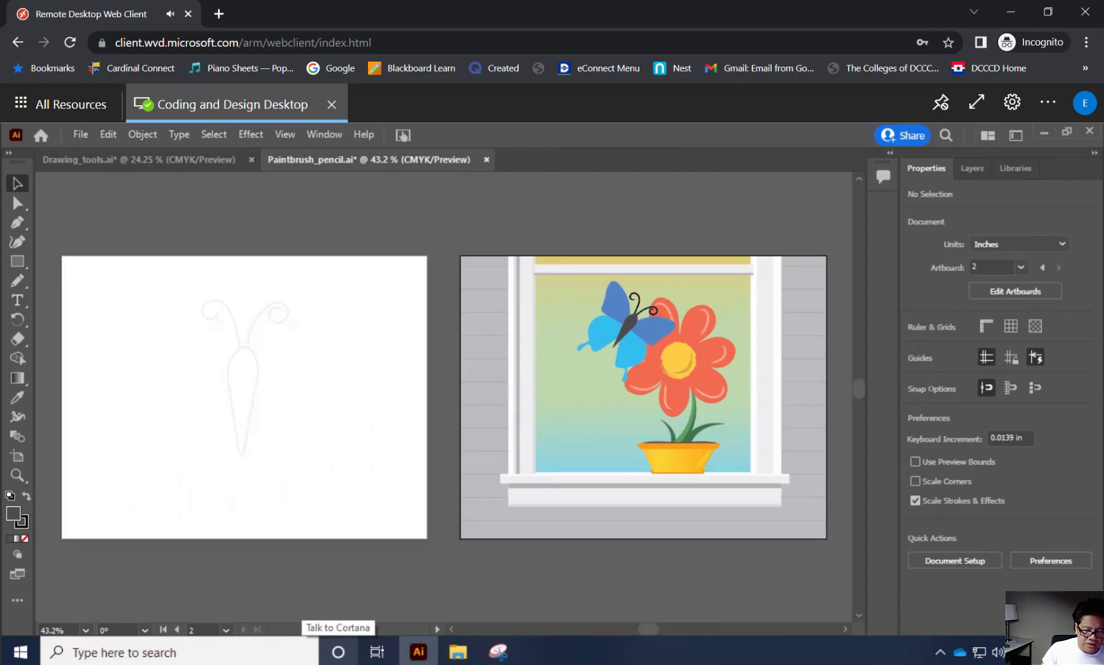
Switch to Snipping Tool and capture a new snip of the Illustrator workspace showing both artboards.
{"action": "mouse_move", "coordinate": [458, 651]}
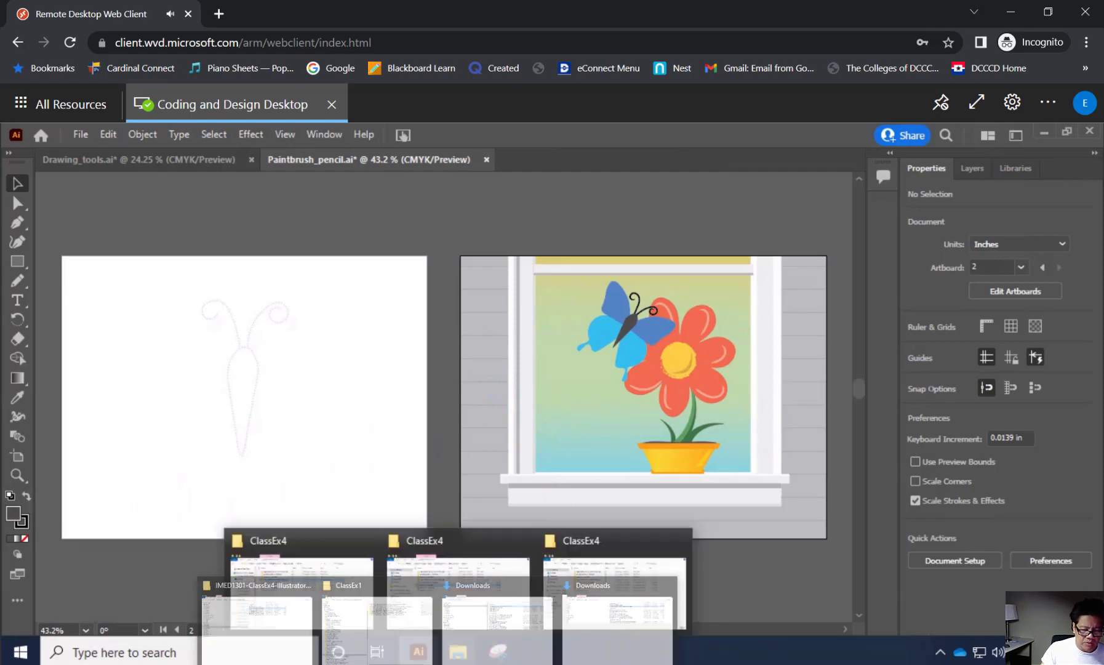
{"action": "left_click", "coordinate": [498, 651]}
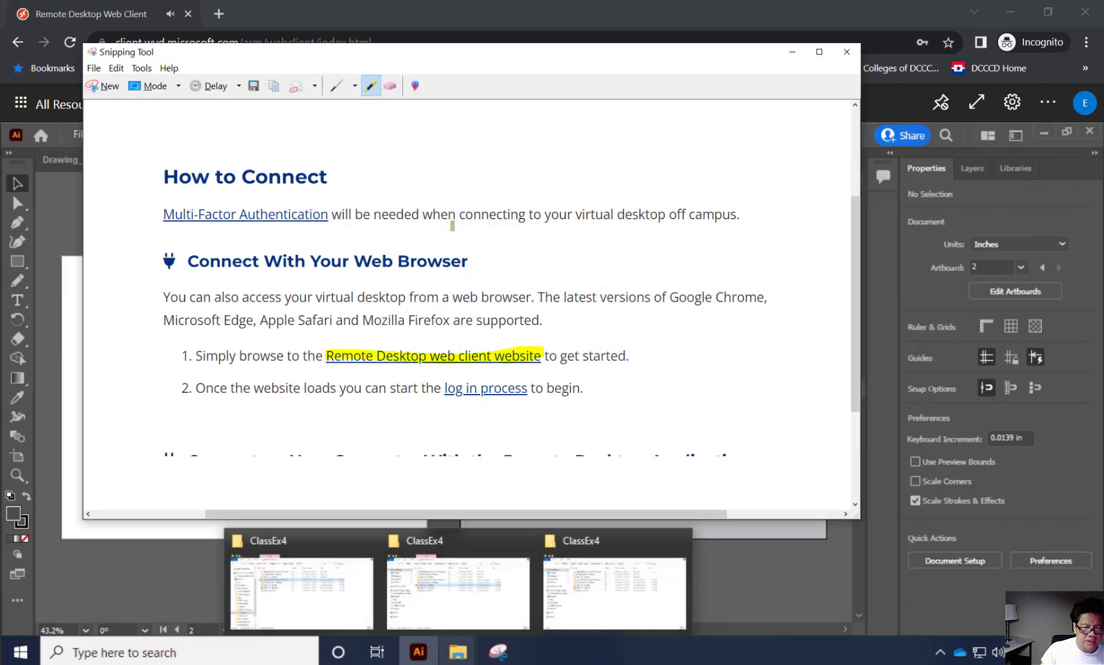
{"action": "left_click", "coordinate": [110, 86]}
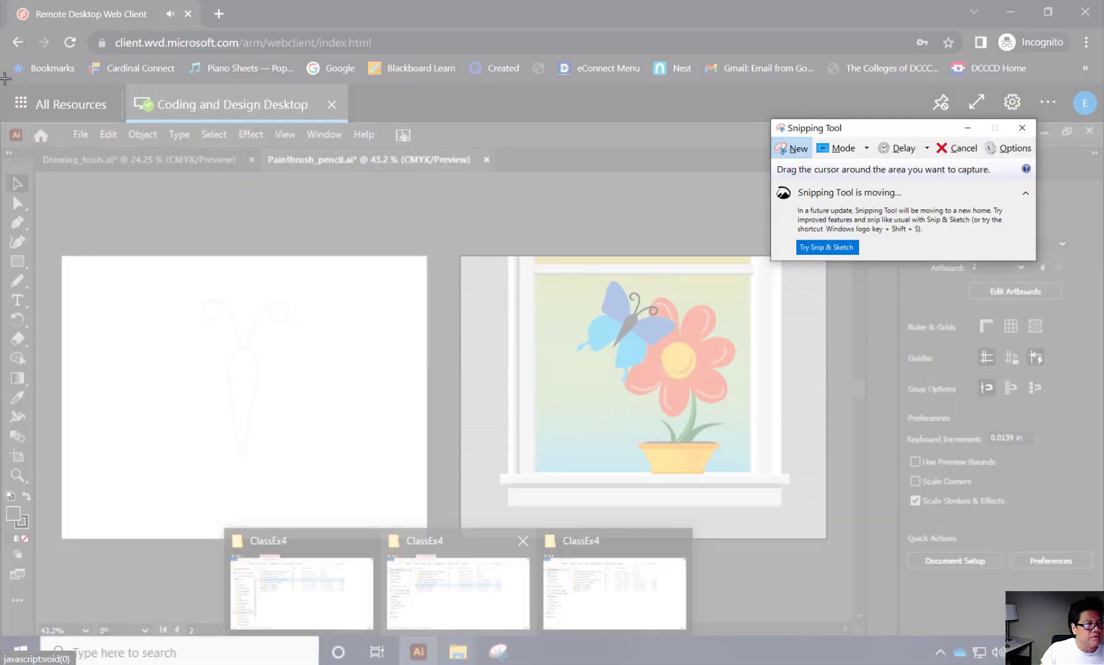
{"action": "left_click_drag", "start_coordinate": [2, 57], "coordinate": [1101, 563]}
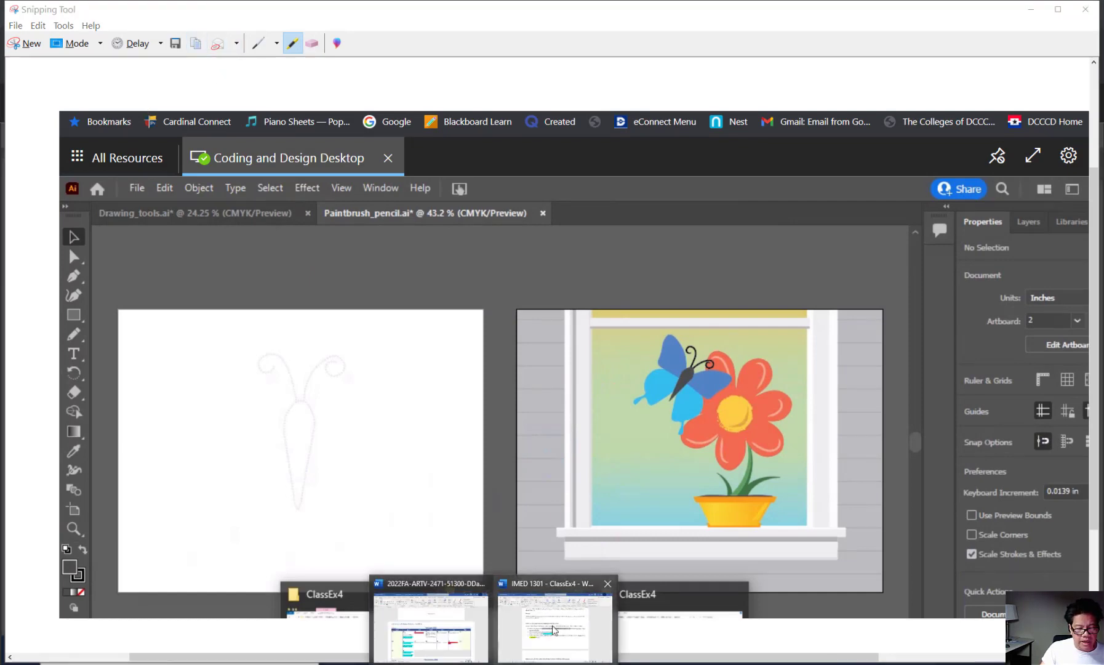
Switch to the IMED 1301 - ClassEx4 Word document and place the insertion point on the empty line below item D of Part B.
{"action": "left_click", "coordinate": [554, 629]}
{"action": "left_click", "coordinate": [363, 459]}
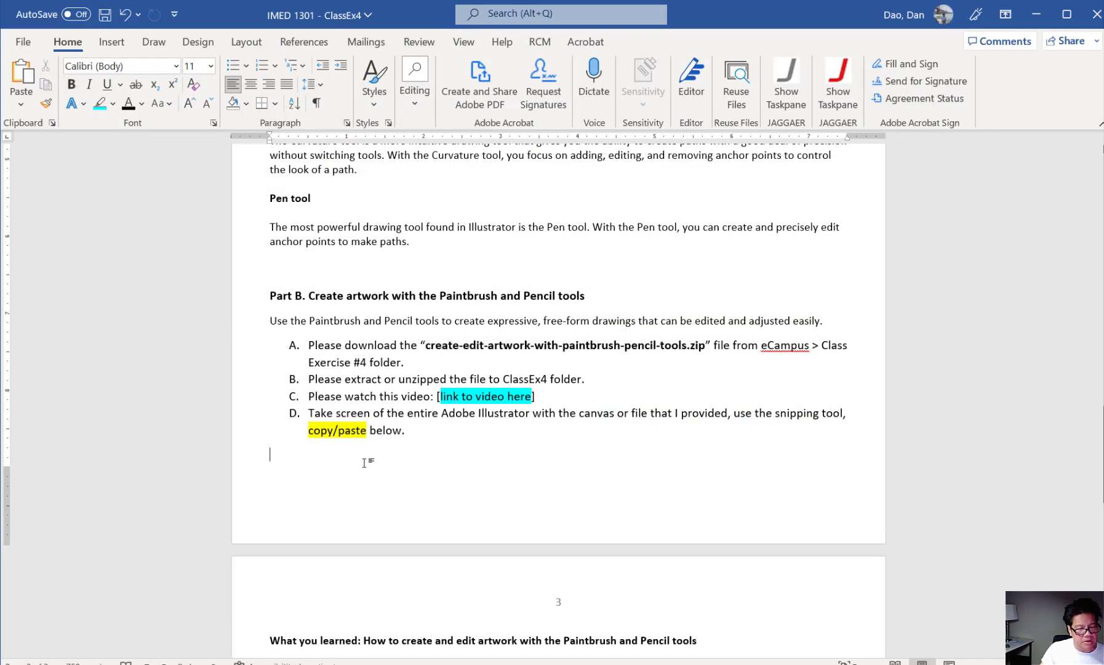